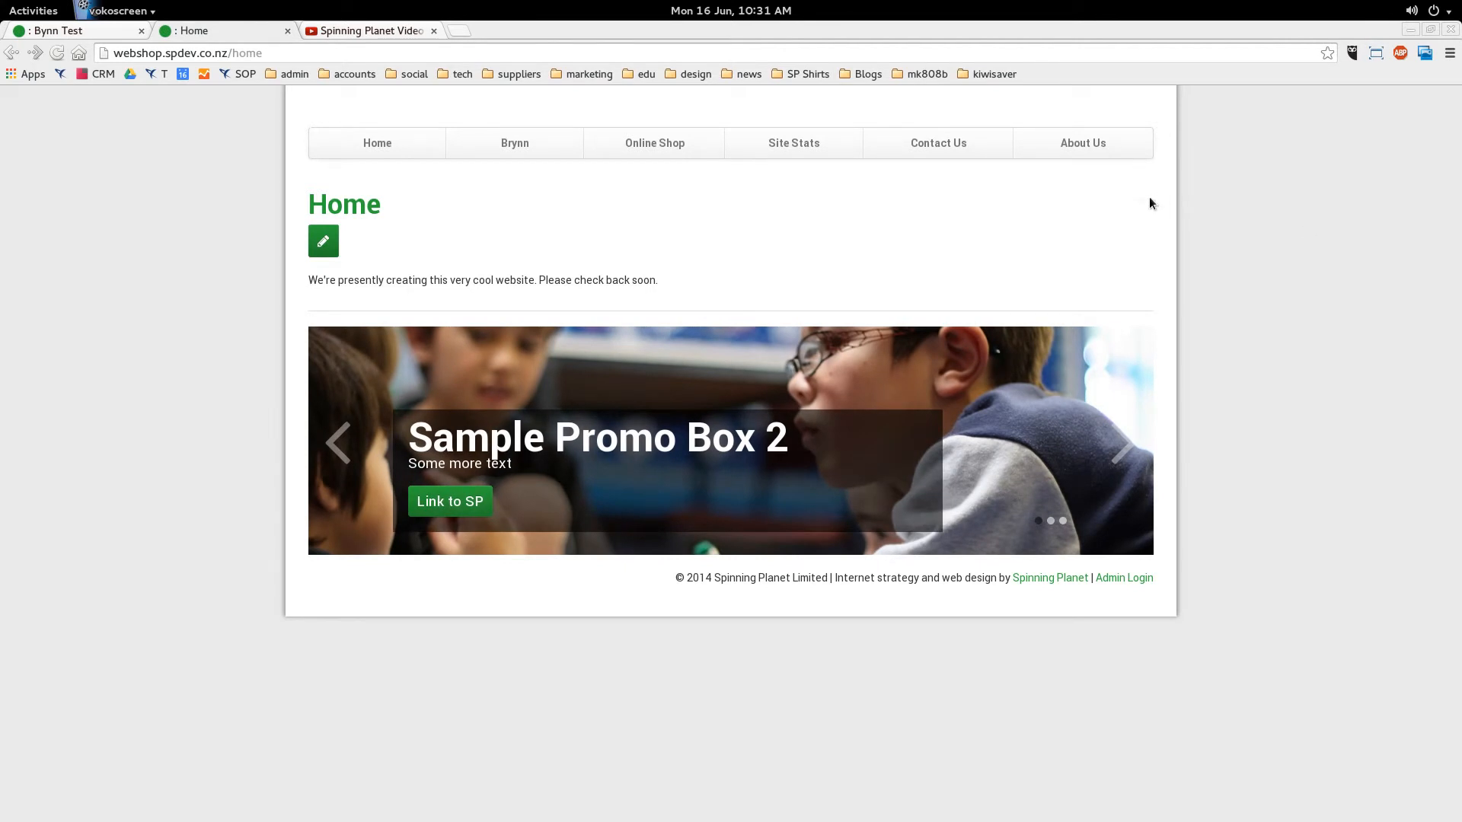
- Open the About Us page for editing and delete all of its existing content
{"action": "left_click", "coordinate": [1090, 146]}
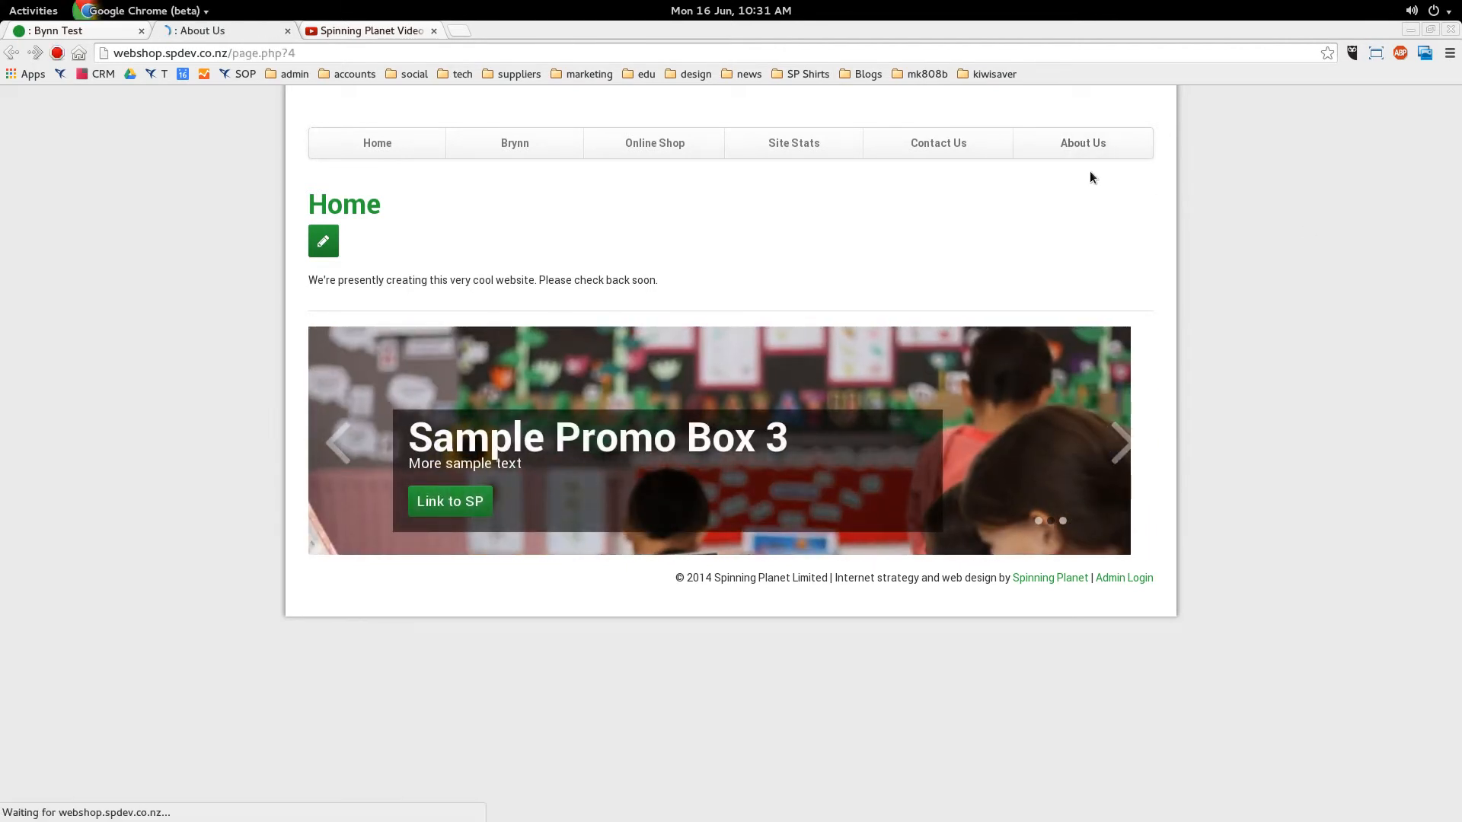
{"action": "scroll", "coordinate": [879, 347], "scroll_direction": "down", "scroll_amount": 5}
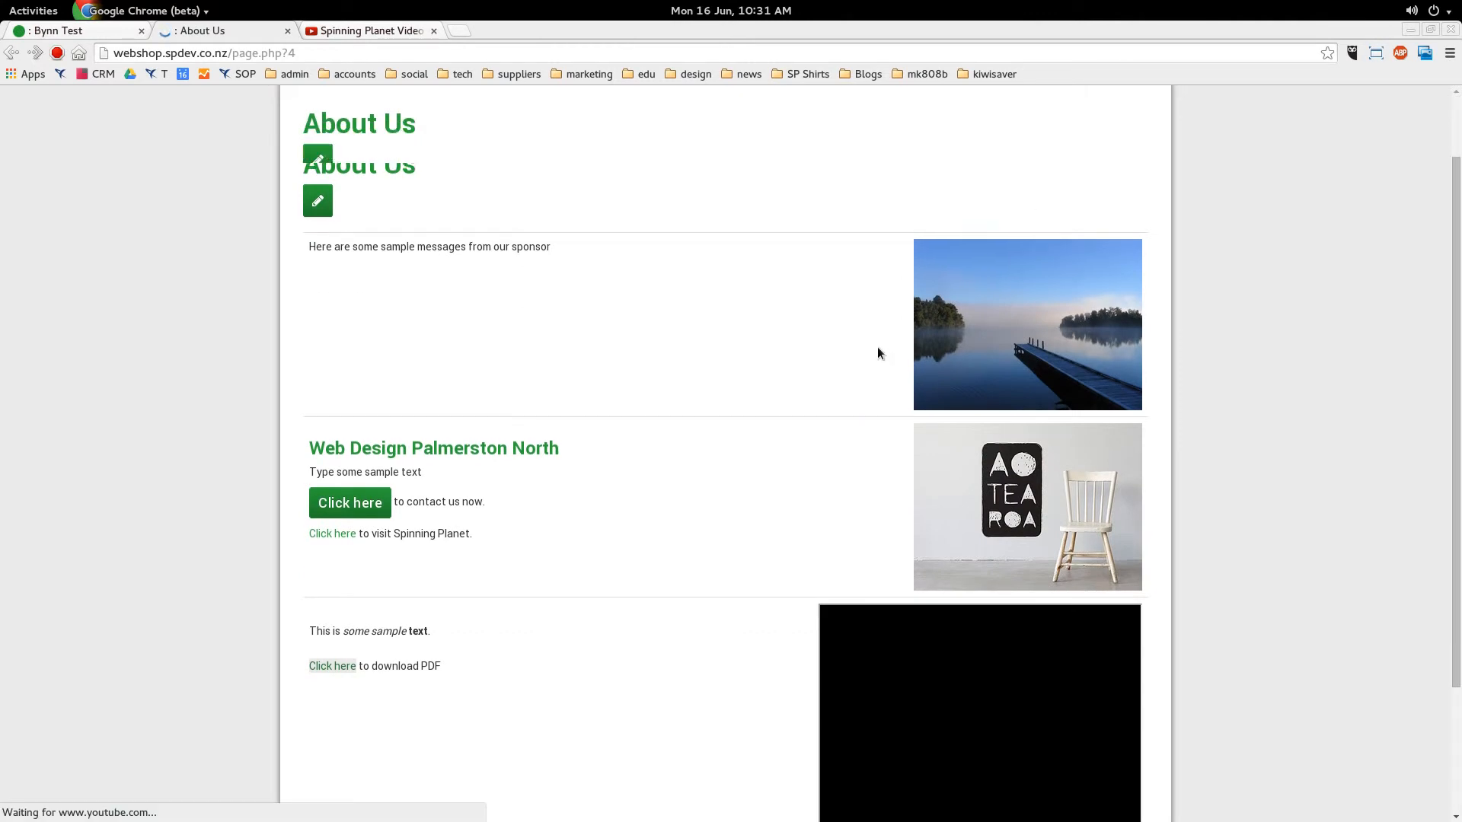
{"action": "scroll", "coordinate": [877, 353], "scroll_direction": "up", "scroll_amount": 5}
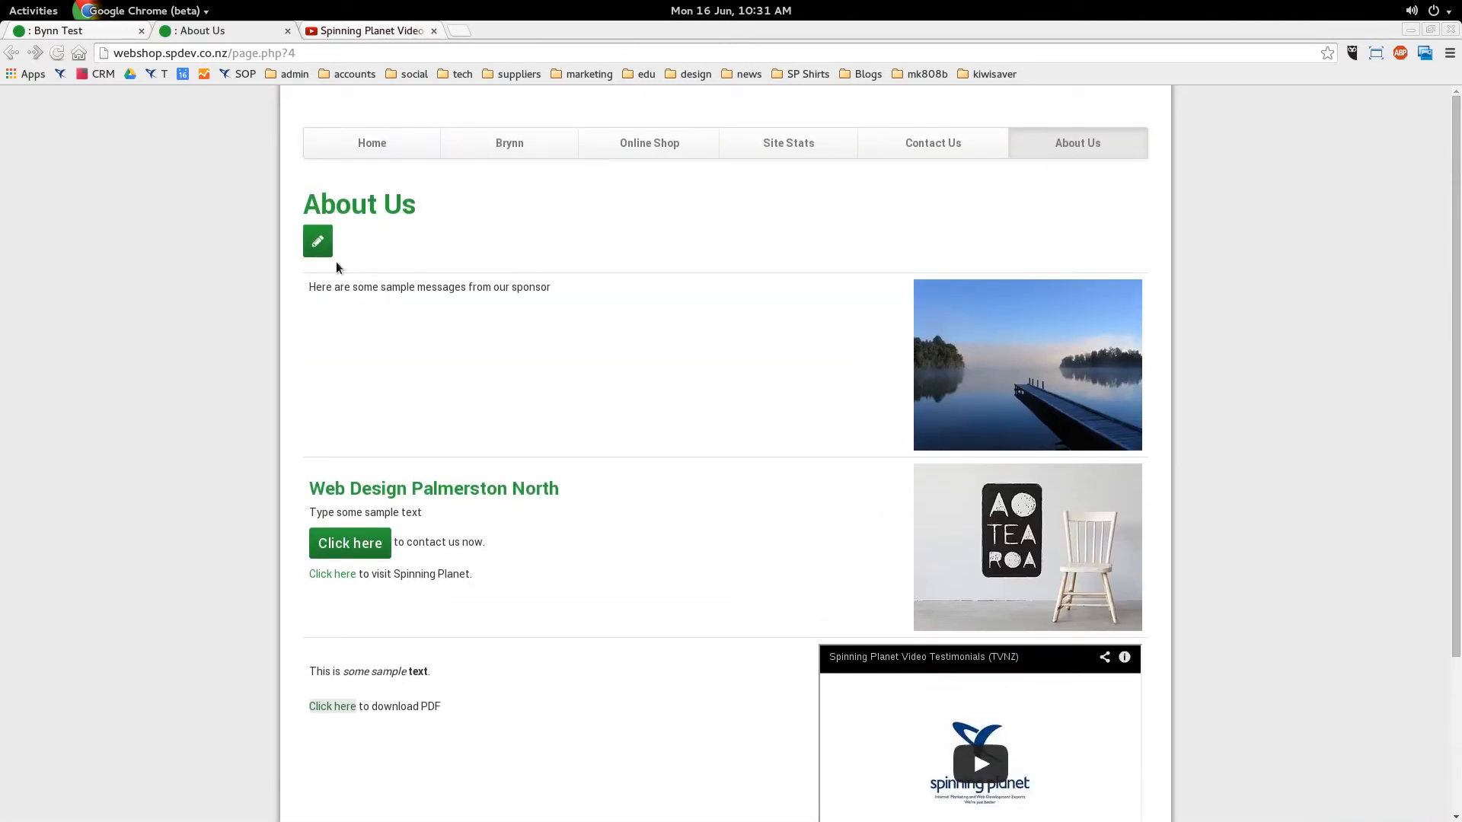
{"action": "left_click", "coordinate": [317, 240]}
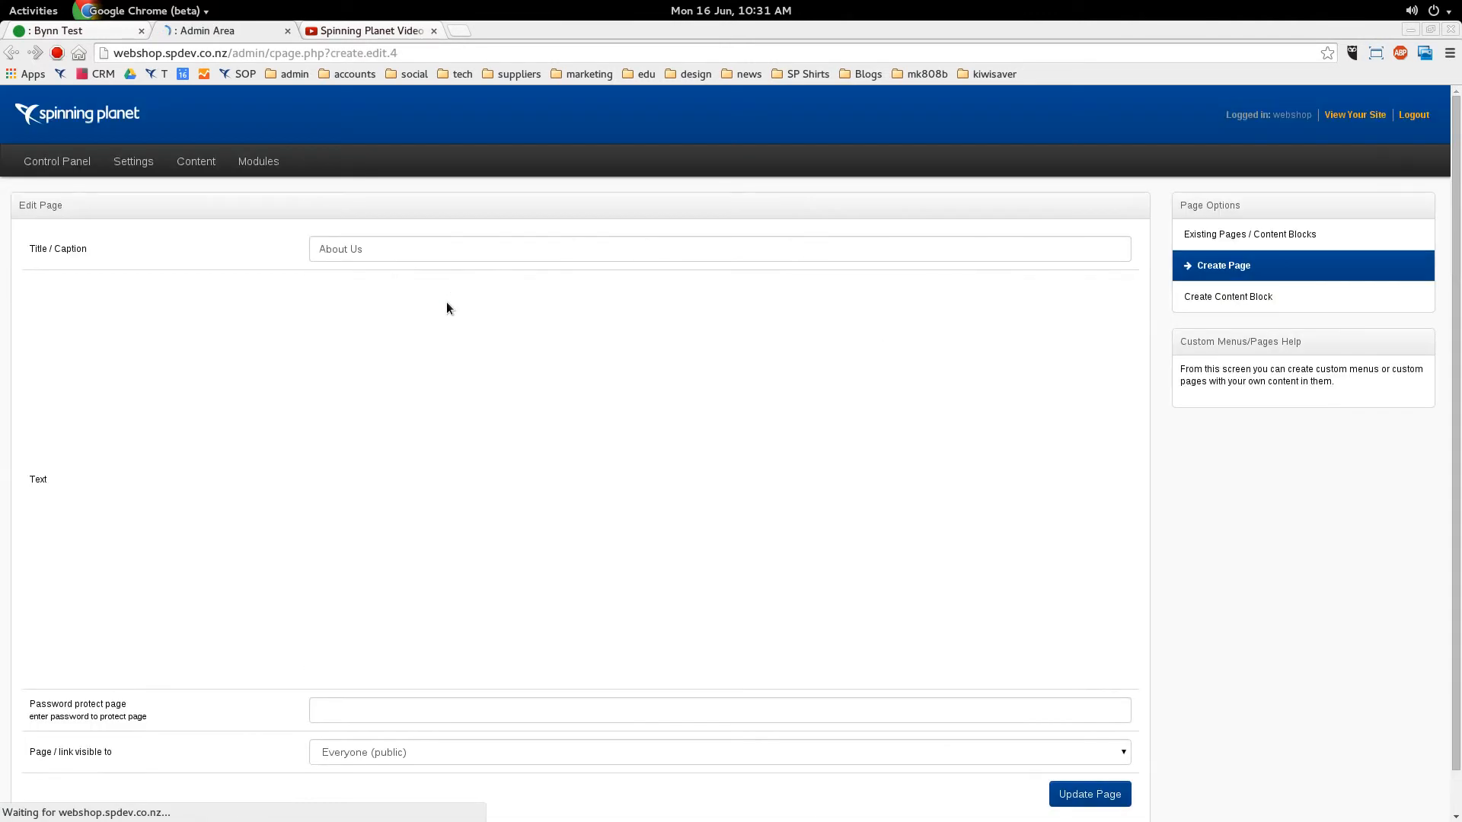
{"action": "left_click", "coordinate": [600, 420]}
{"action": "key", "text": "ctrl+a"}
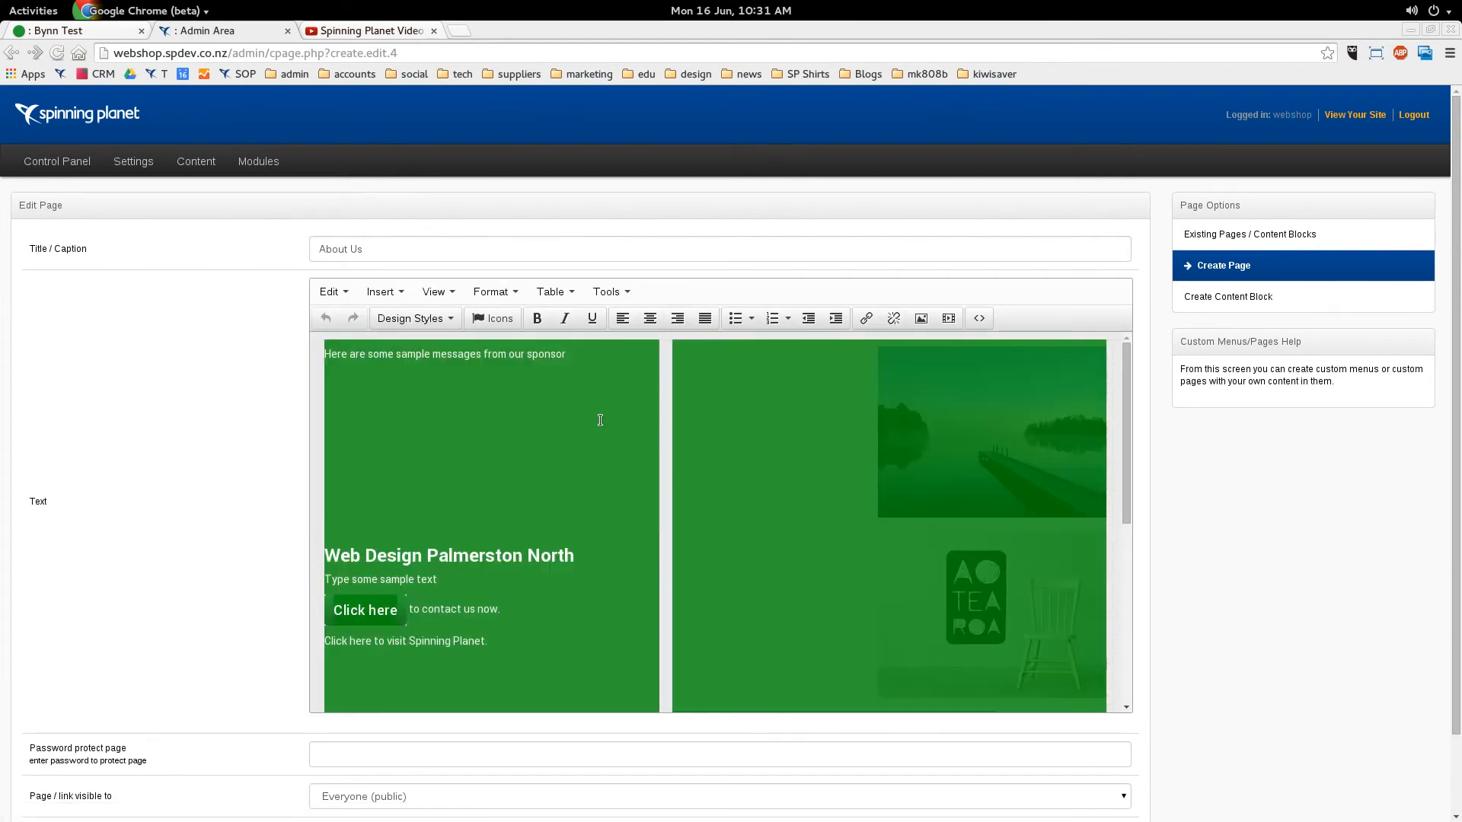
{"action": "key", "text": "BackSpace"}
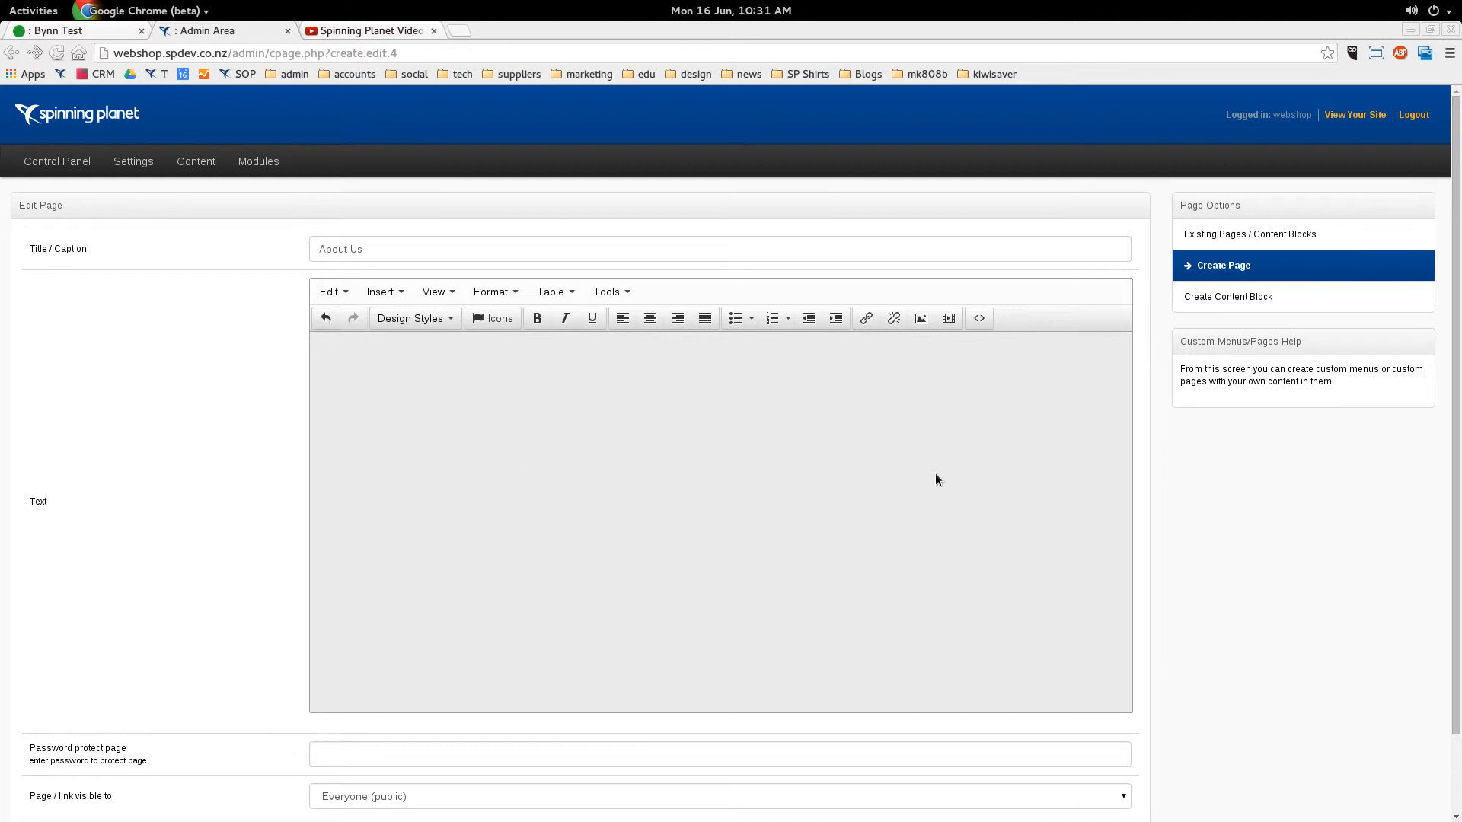
- Insert a 2 x 2 table and fill its top-left cell with the paragraph about the 3 e107 video tutorials
{"action": "left_click", "coordinate": [558, 292]}
{"action": "mouse_move", "coordinate": [565, 330]}
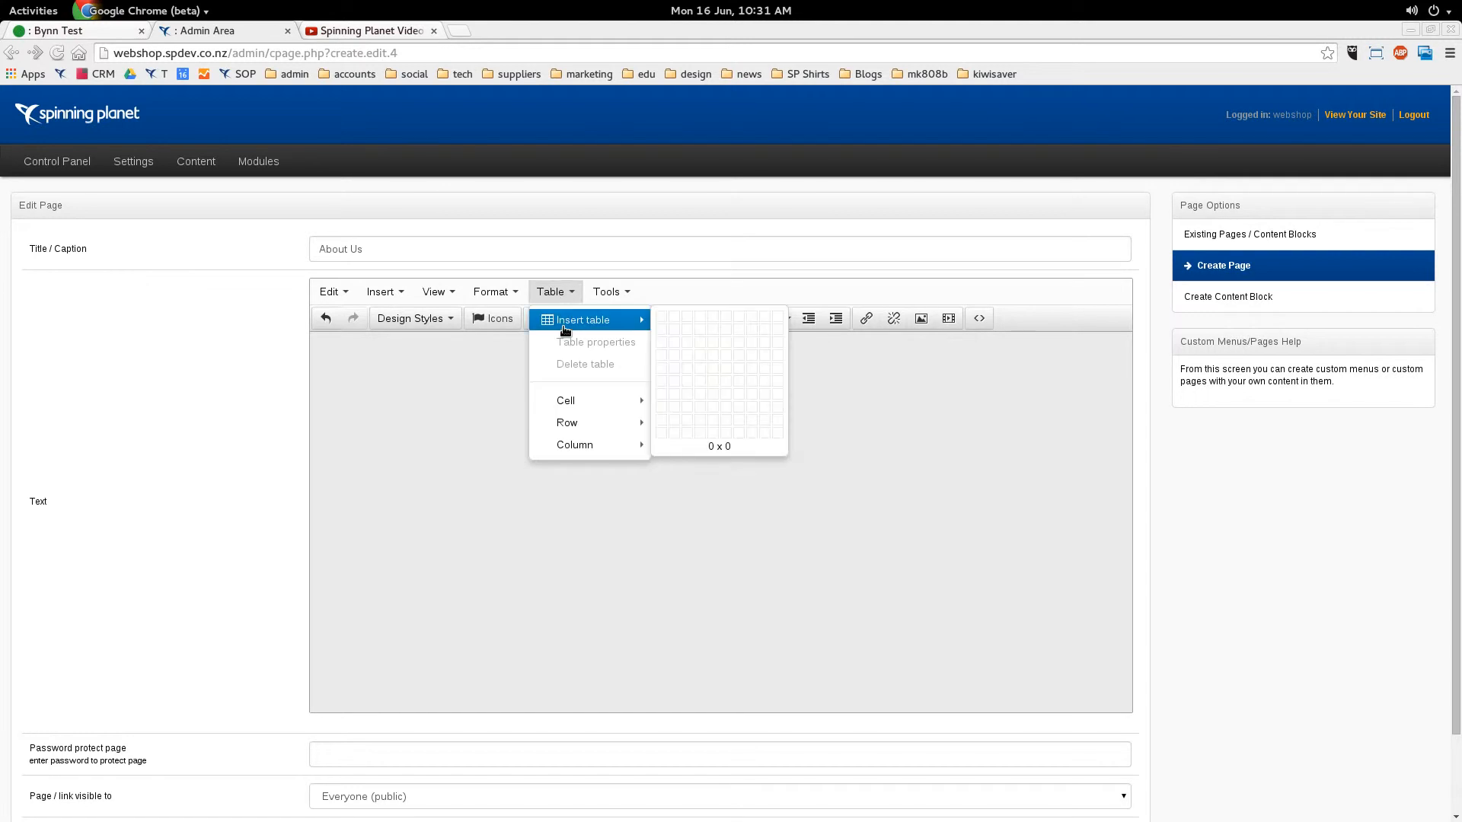
{"action": "left_click", "coordinate": [676, 333]}
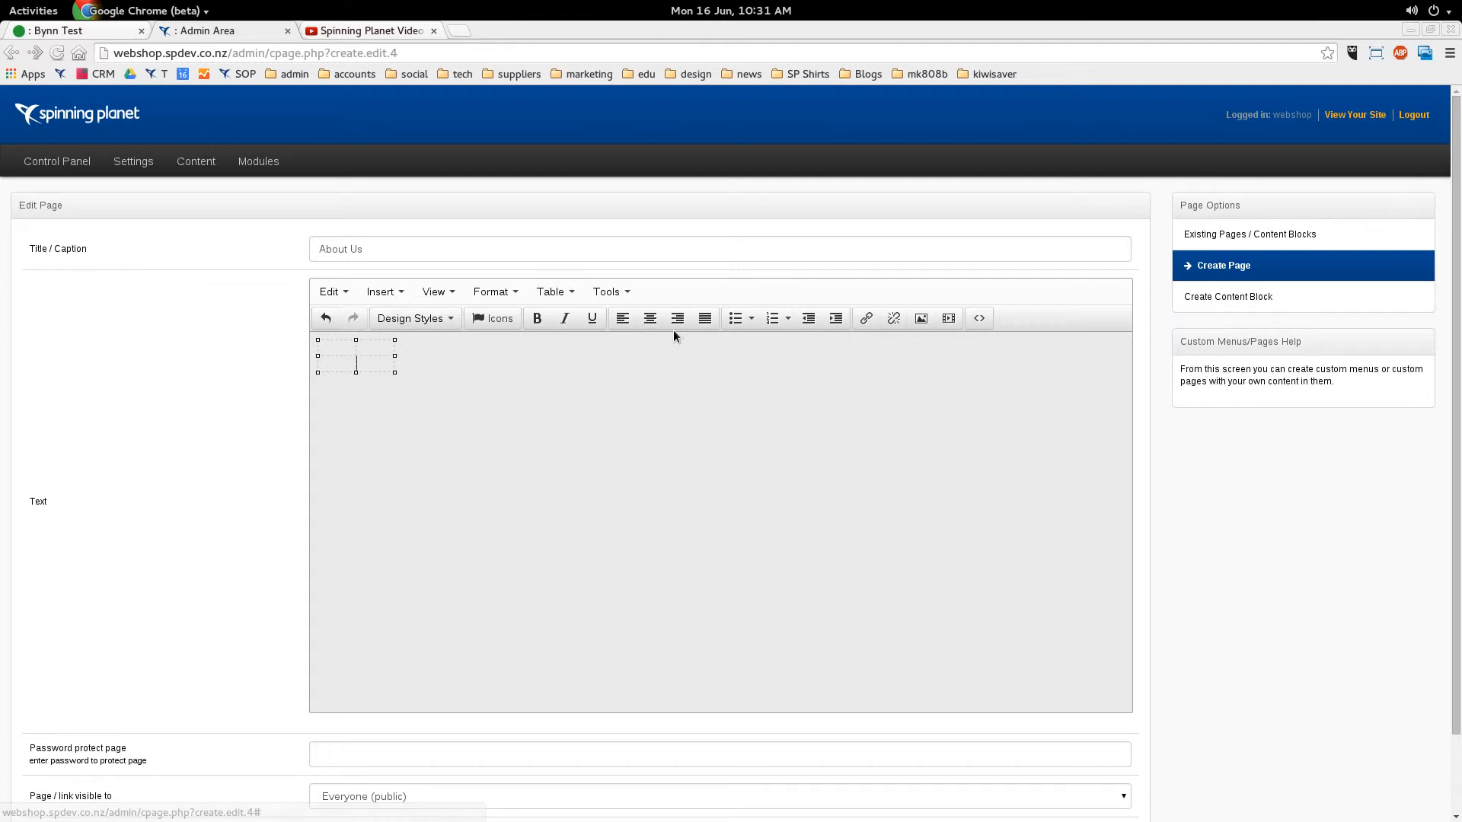
{"action": "left_click", "coordinate": [375, 369]}
{"action": "type", "text": "You can easily get up to date with our 3 video tutorials, showing you the basics of the e107 content management system (CMS). We know how hard it is to learn something new so we have created the video tutorials so that you can stop try it out and then watch more and they will always be here. So if you forget just come back and have a refresher course when ever it suits you."}
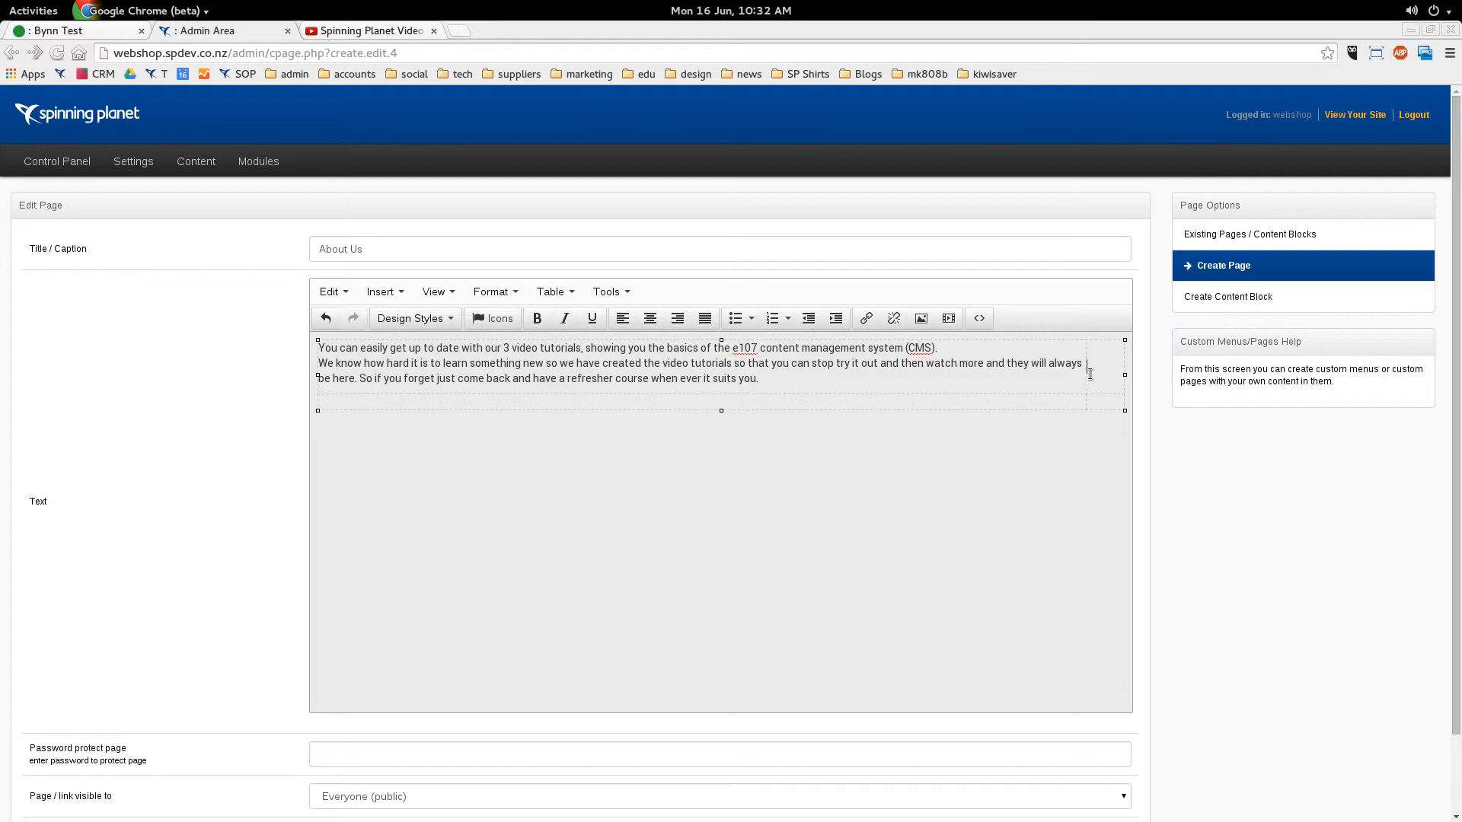
- Insert sample-photo-3.jpg in the first row's right cell with description "Product Name" and width 300
{"action": "left_click", "coordinate": [921, 320]}
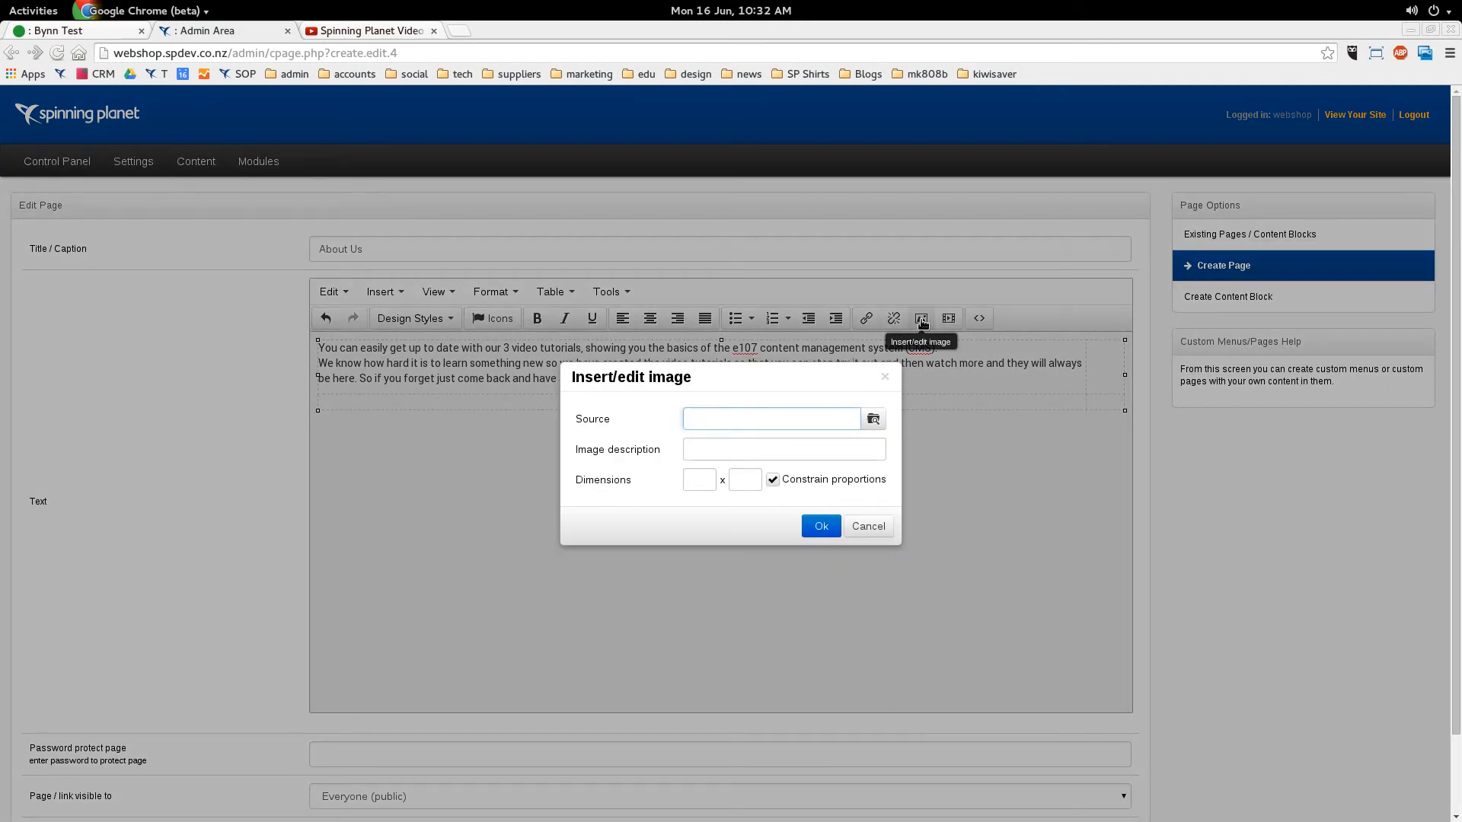
{"action": "left_click", "coordinate": [874, 419]}
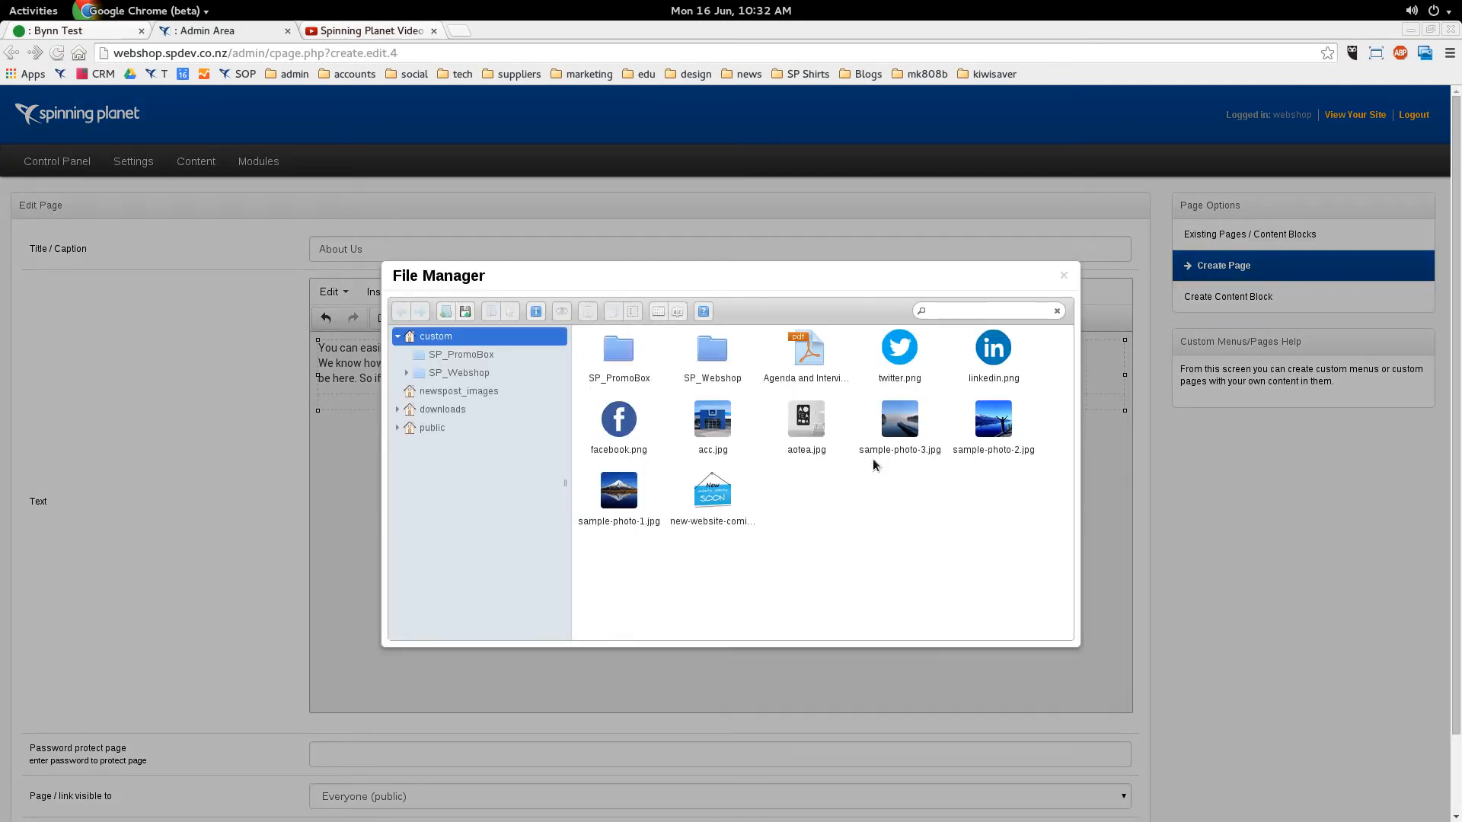
{"action": "double_click", "coordinate": [898, 426]}
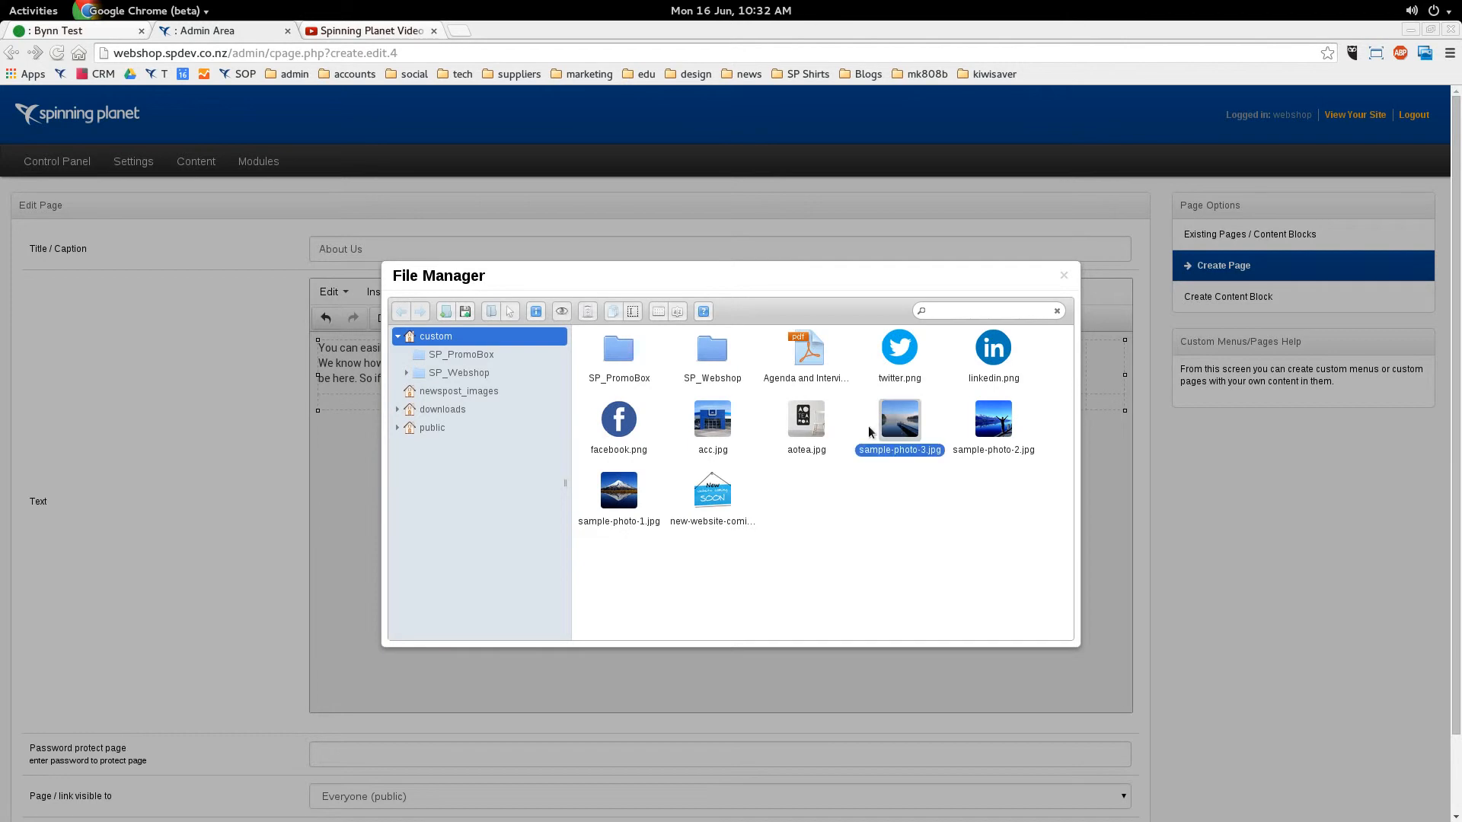
{"action": "left_click", "coordinate": [761, 443]}
{"action": "type", "text": "Product Name"}
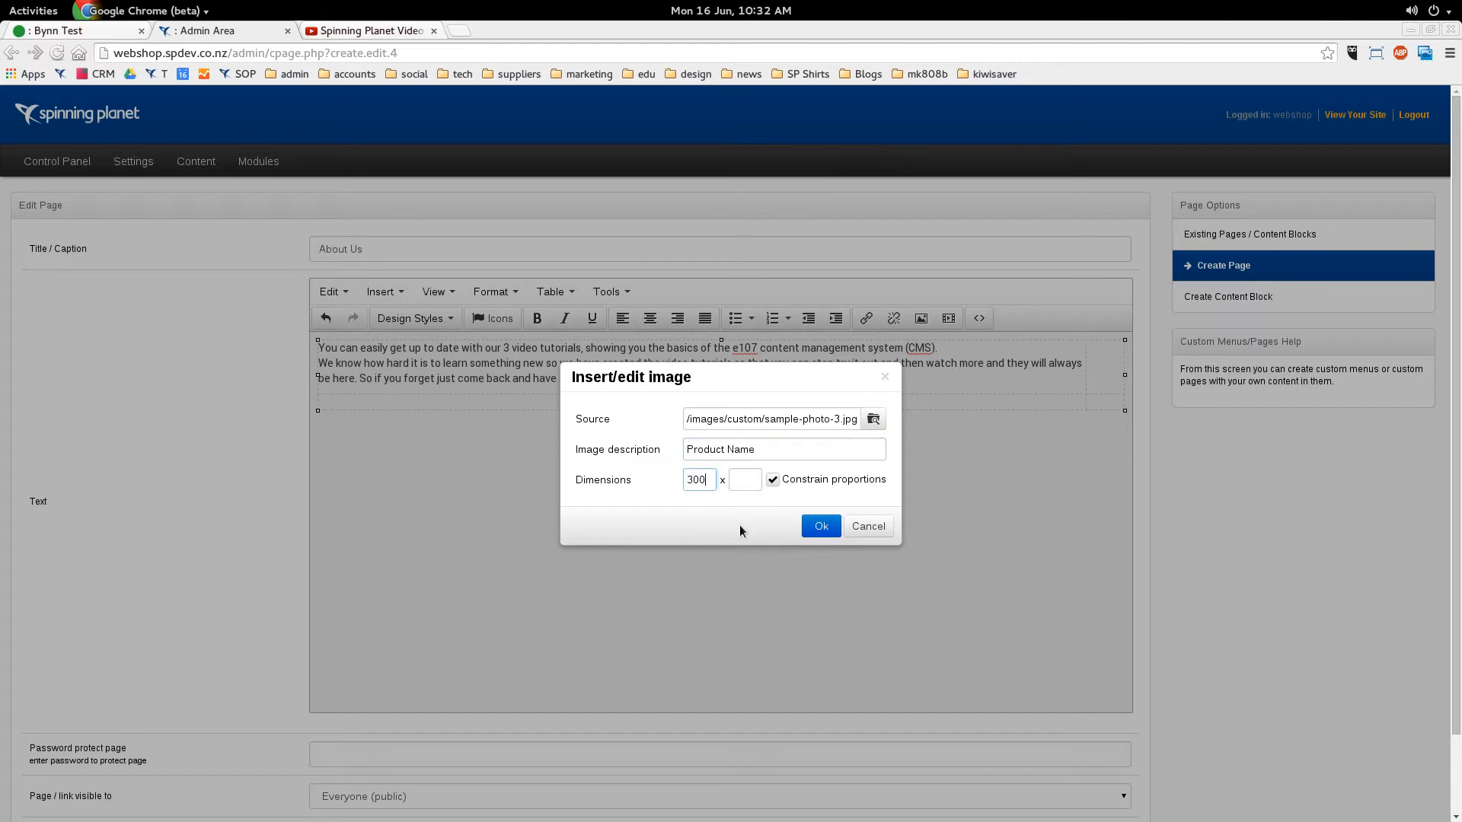
{"action": "left_click", "coordinate": [821, 527]}
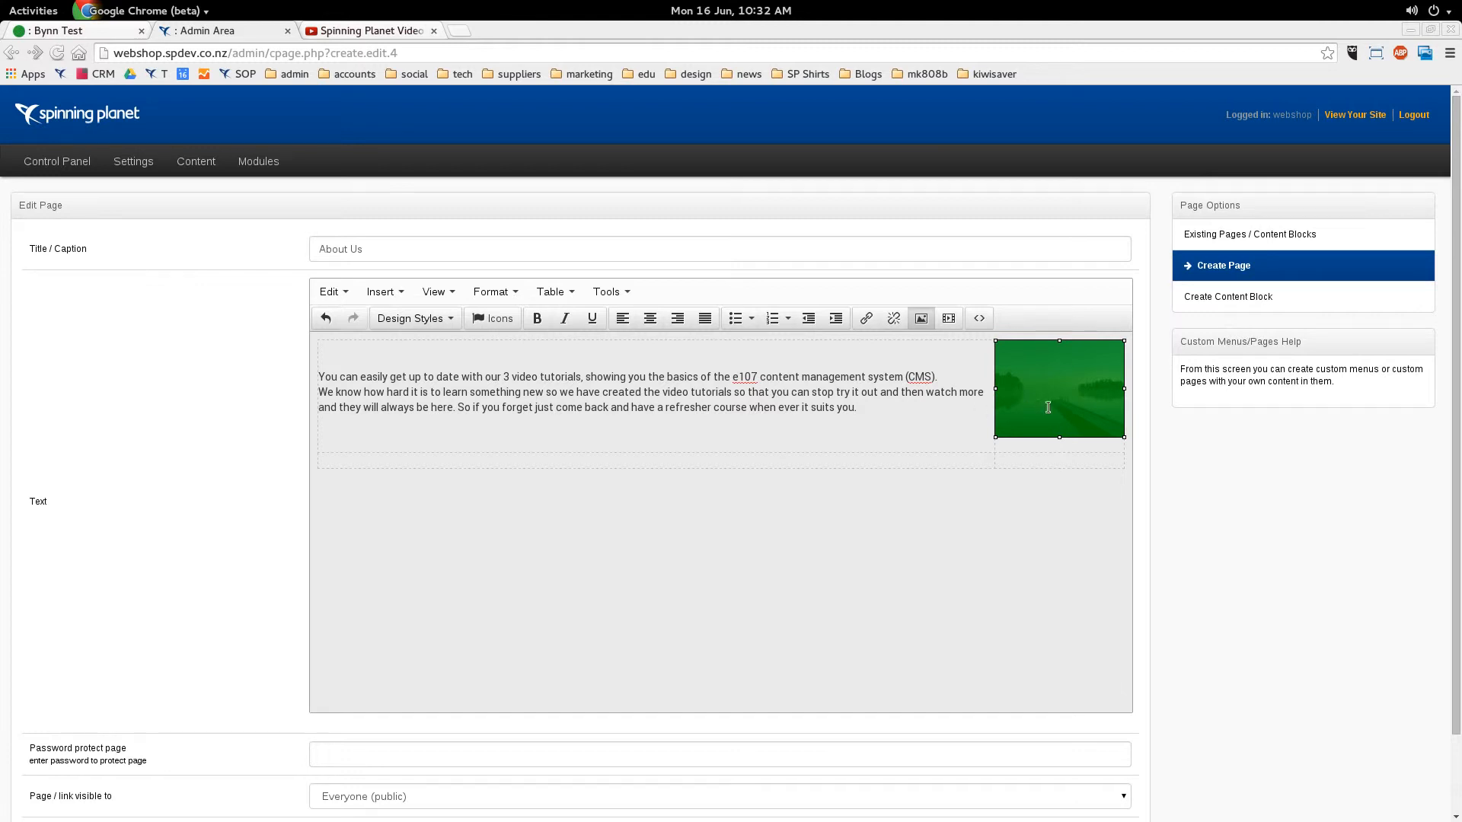
- Apply the Standard Table format to the table and save the page update
{"action": "left_click", "coordinate": [810, 386]}
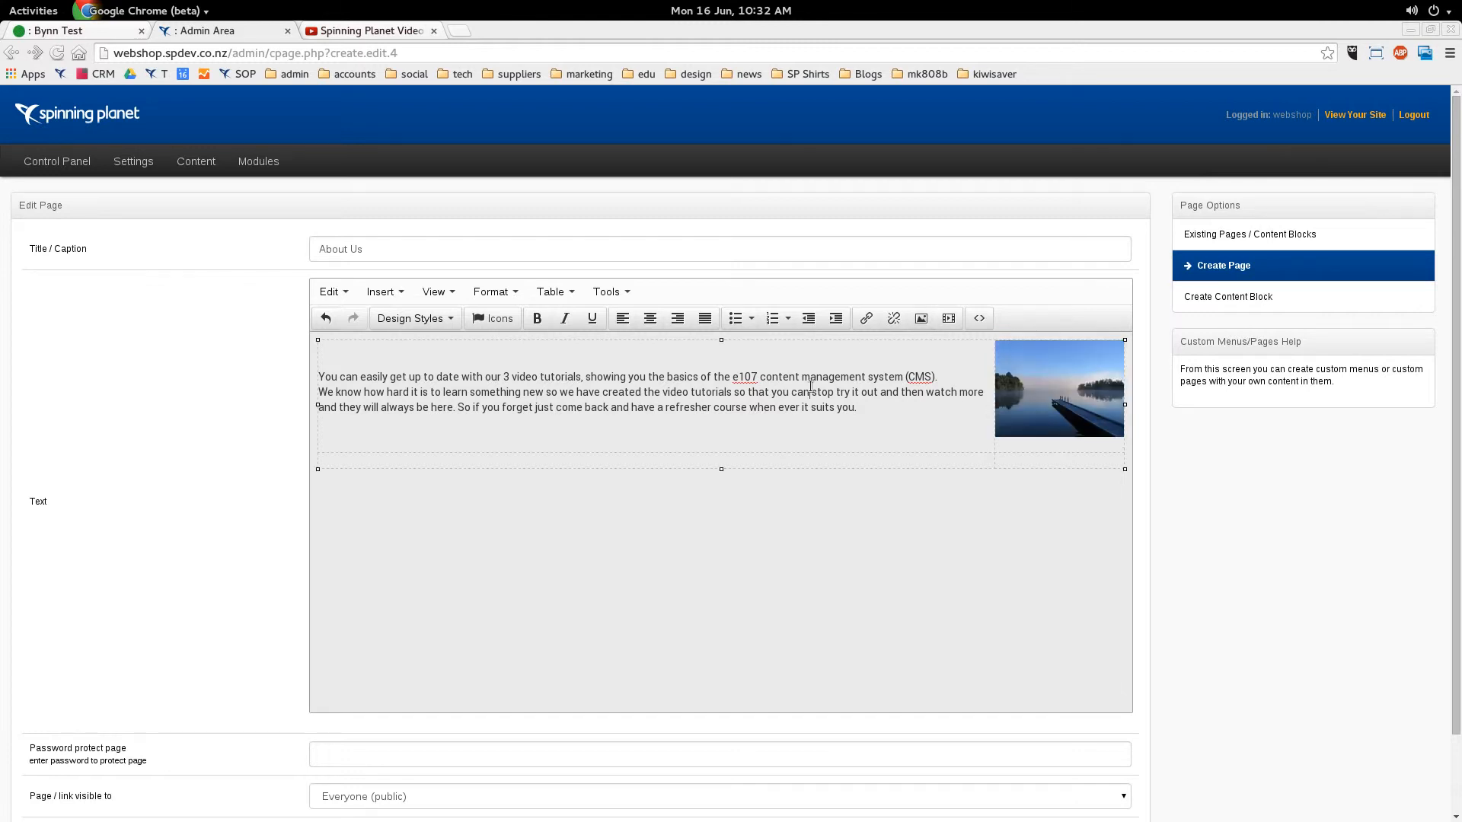
{"action": "left_click", "coordinate": [499, 292]}
{"action": "mouse_move", "coordinate": [506, 467]}
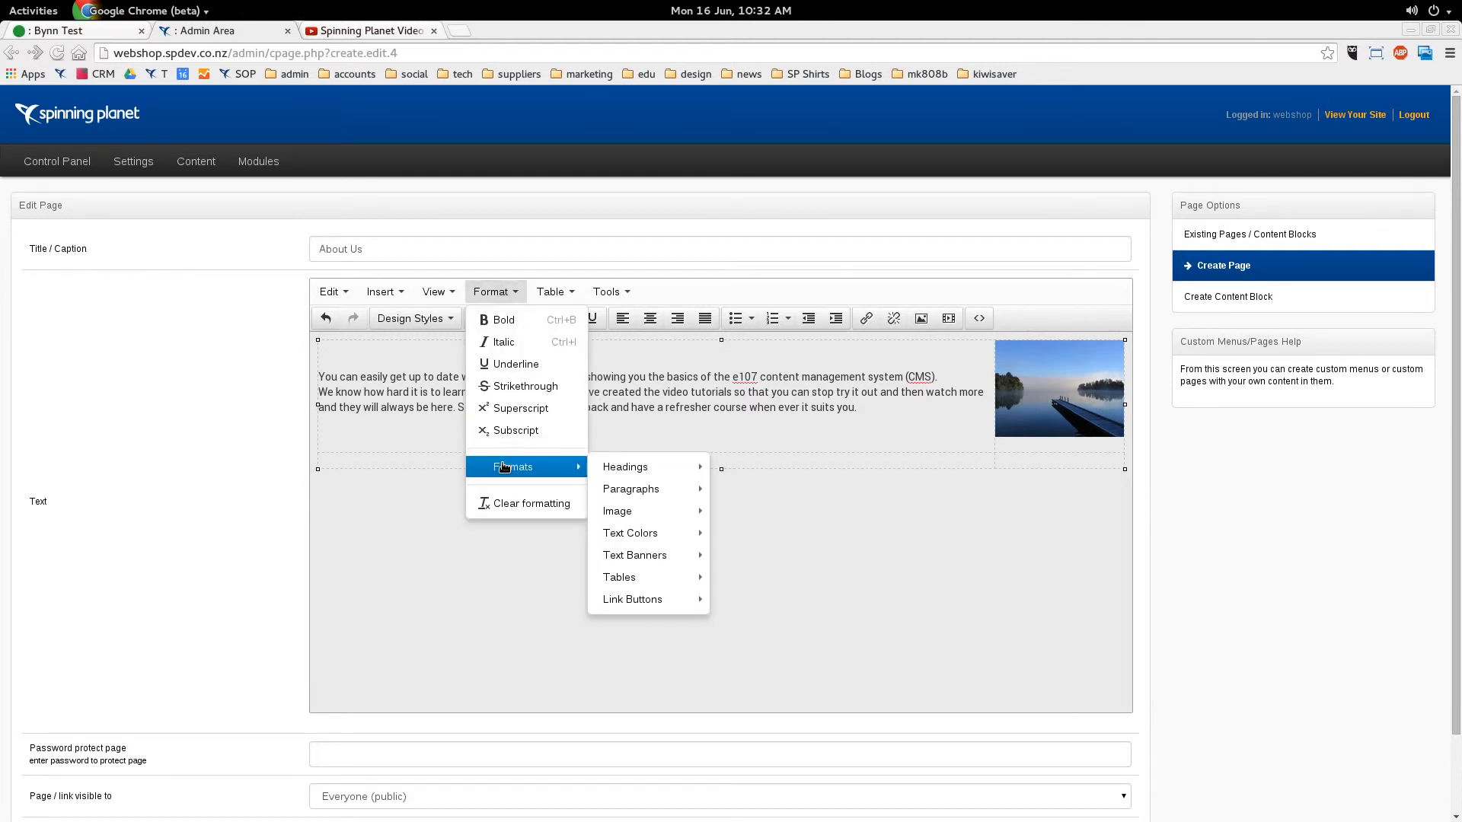
{"action": "mouse_move", "coordinate": [677, 582]}
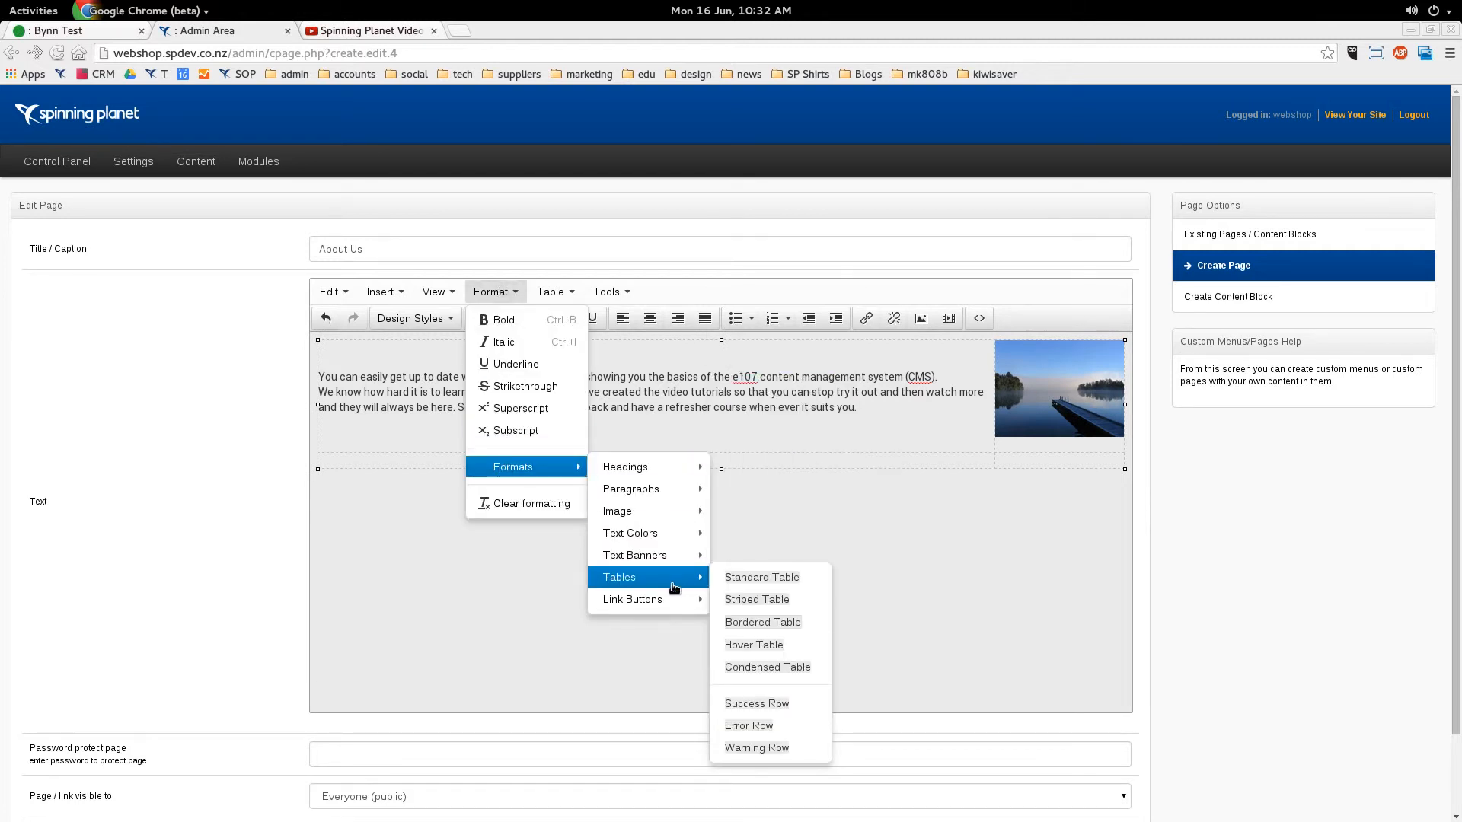
{"action": "left_click", "coordinate": [759, 579]}
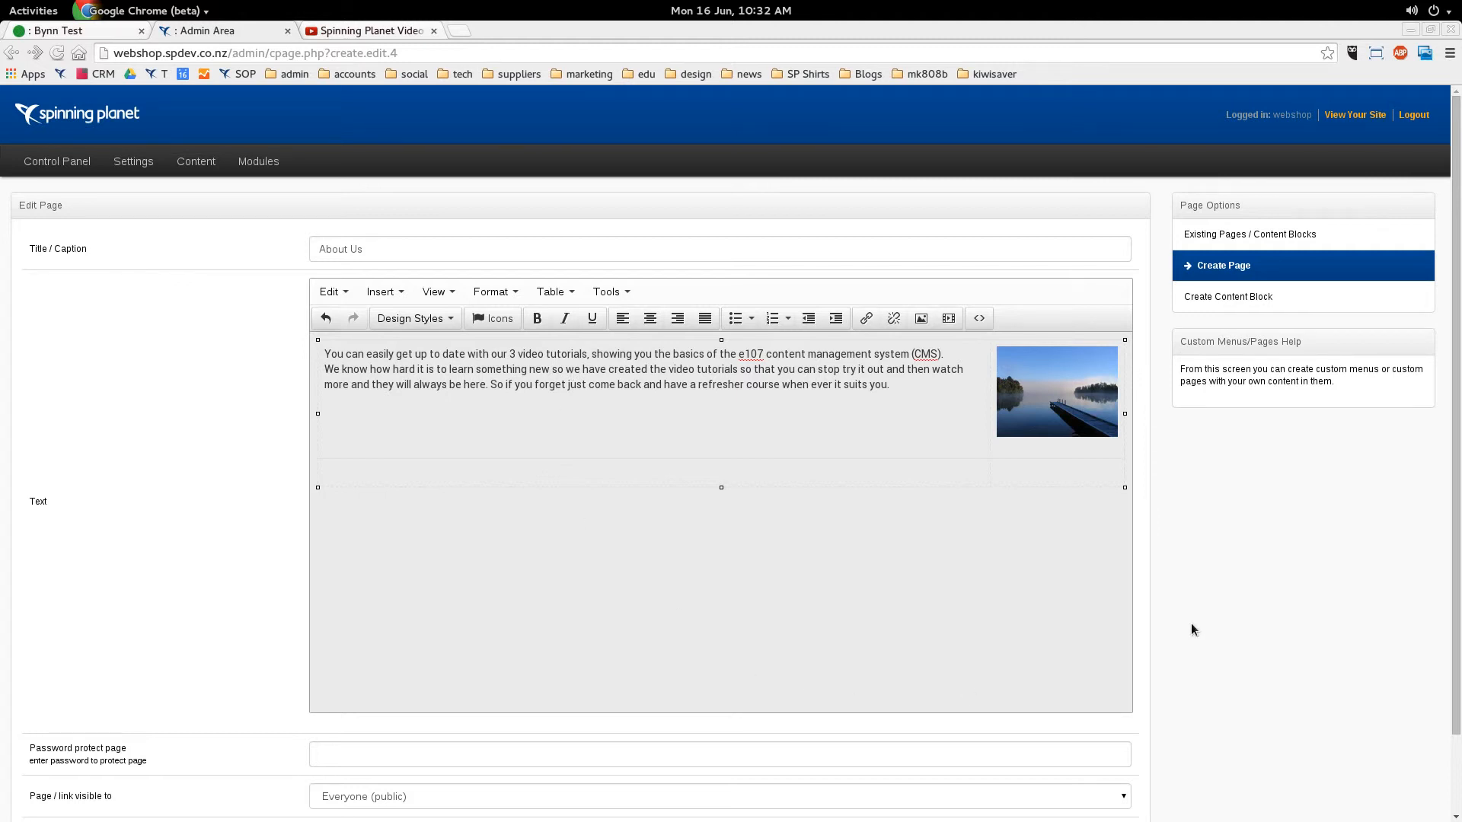
{"action": "scroll", "coordinate": [1191, 624], "scroll_direction": "down", "scroll_amount": 2}
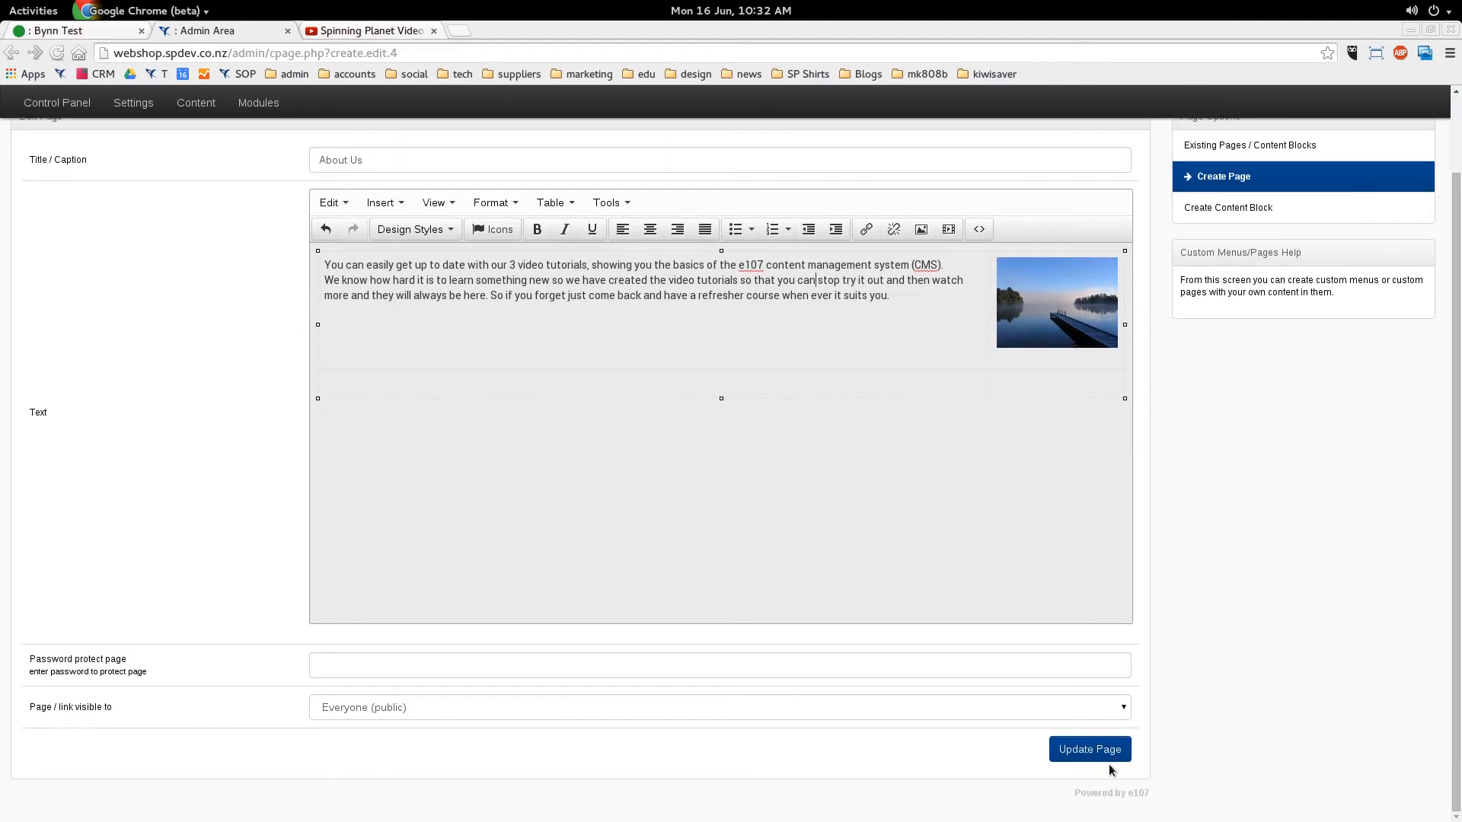
{"action": "left_click", "coordinate": [1089, 750]}
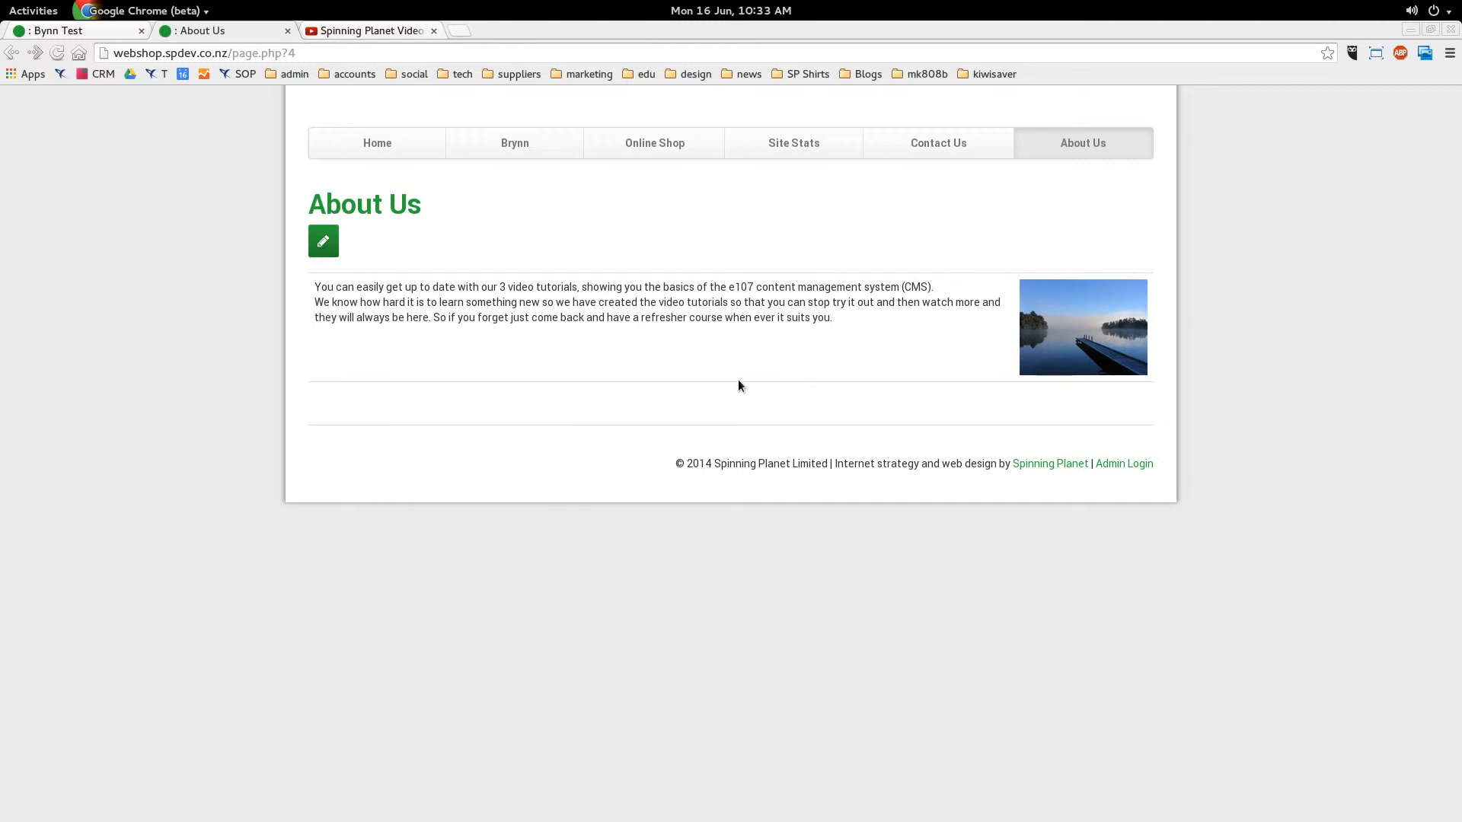
- Reopen the About Us page for editing and copy the first row's paragraph into the left cell of the second row
{"action": "left_click", "coordinate": [333, 247]}
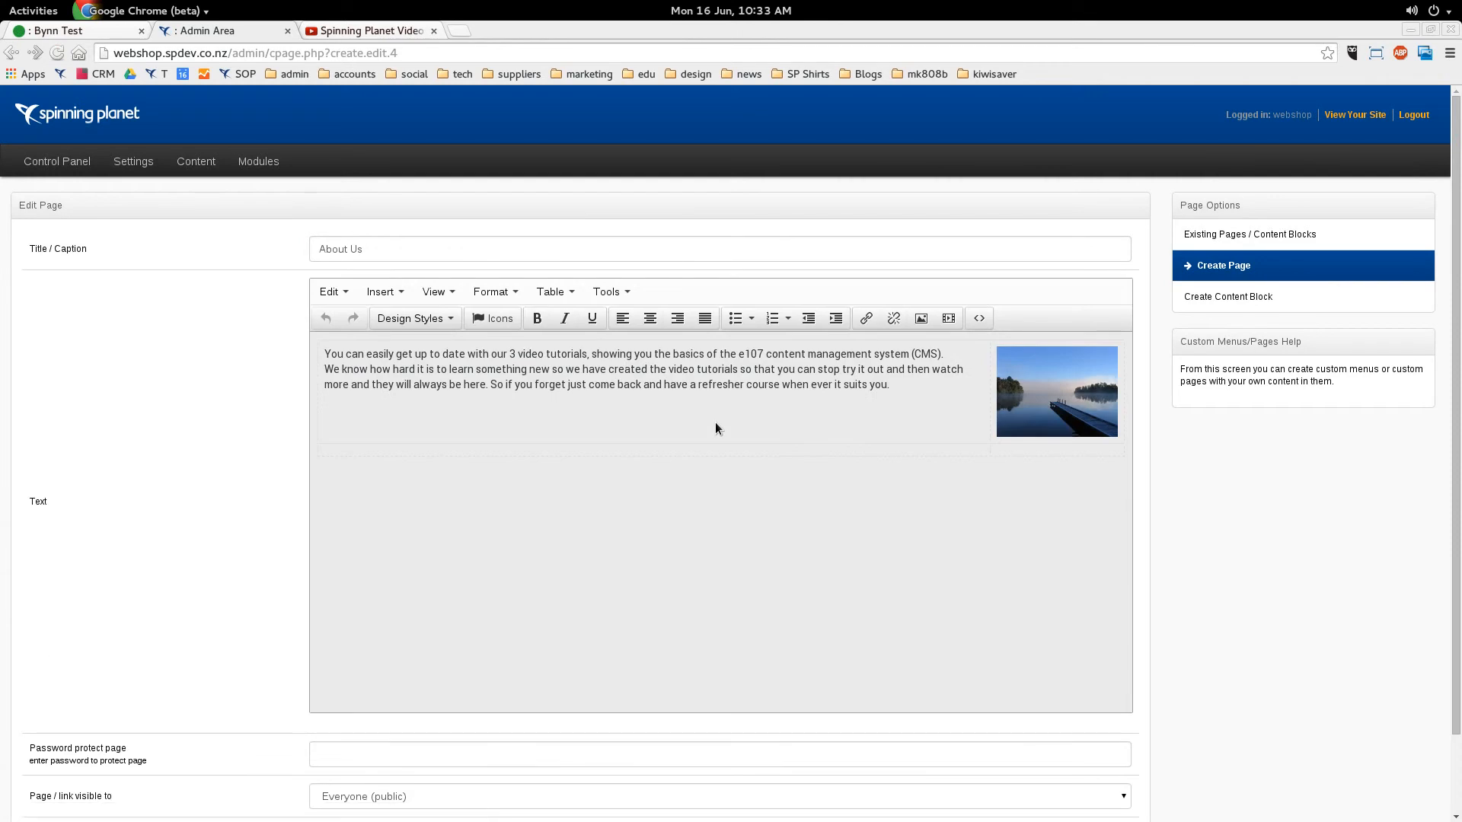
{"action": "left_click_drag", "start_coordinate": [890, 385], "coordinate": [328, 355]}
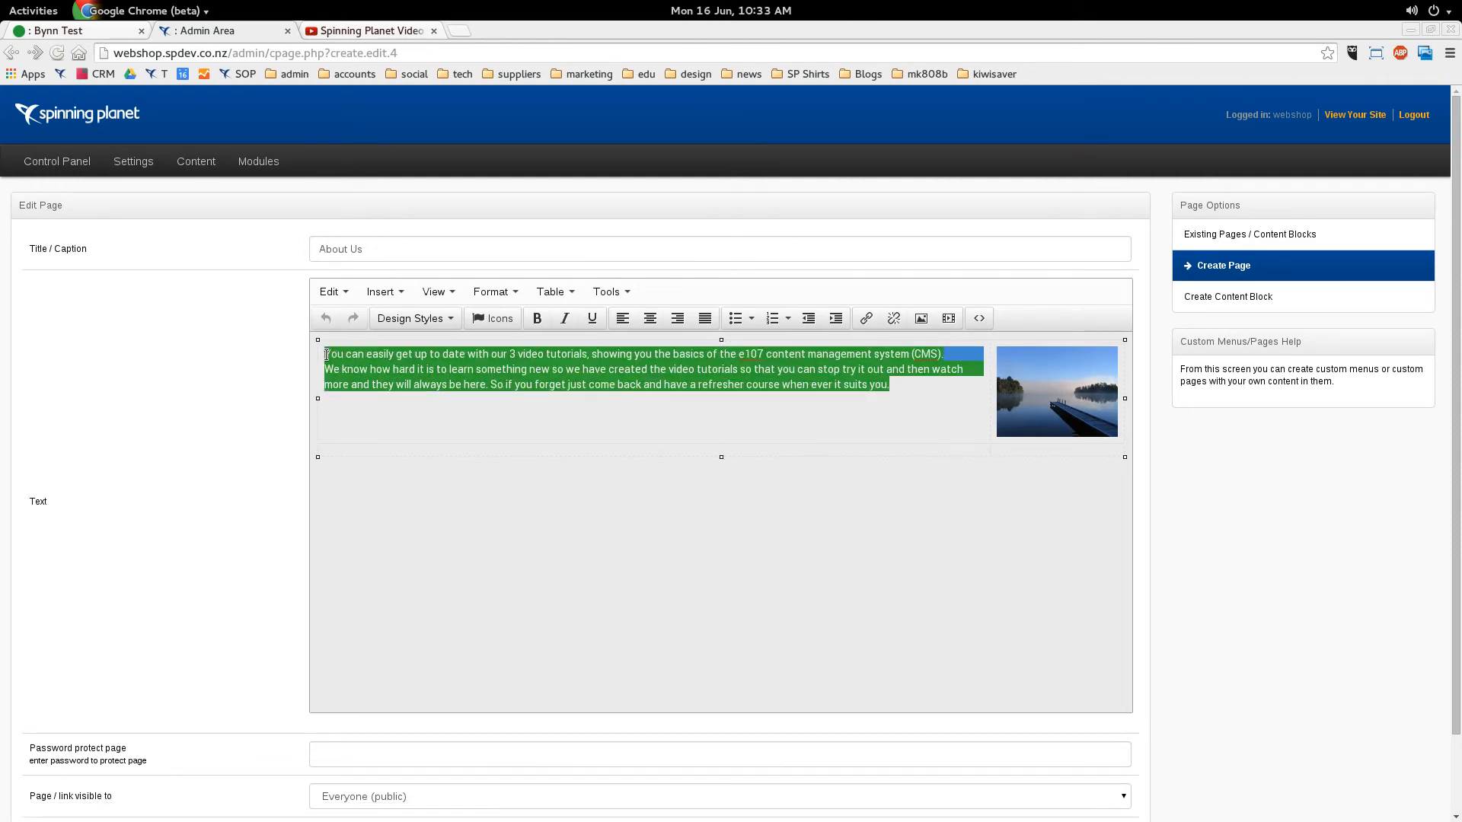
{"action": "left_click", "coordinate": [428, 451]}
{"action": "type", "text": "You can easily get up to date with our 3 video tutorials, showing you the basics of the e107 content management system (CMS). We know how hard it is to learn something new so we have created the video tutorials so that you can stop try it out and then watch more and they will always be here. So if you forget just come back and have a refresher course when ever it suits you."}
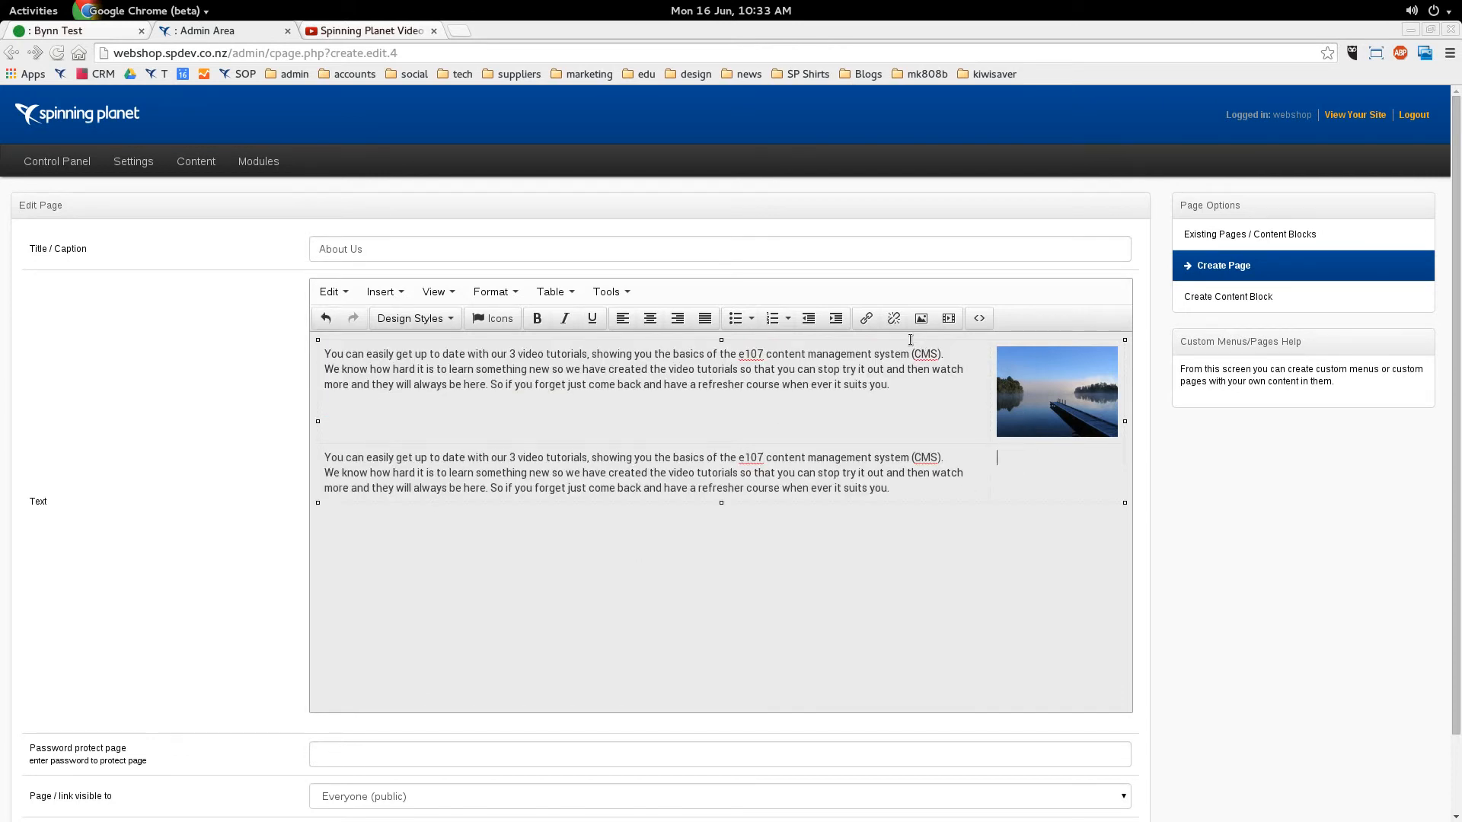
- Insert sample-photo-2.jpg in the second row's right cell with description "Product Name" and width 300
{"action": "left_click", "coordinate": [923, 319]}
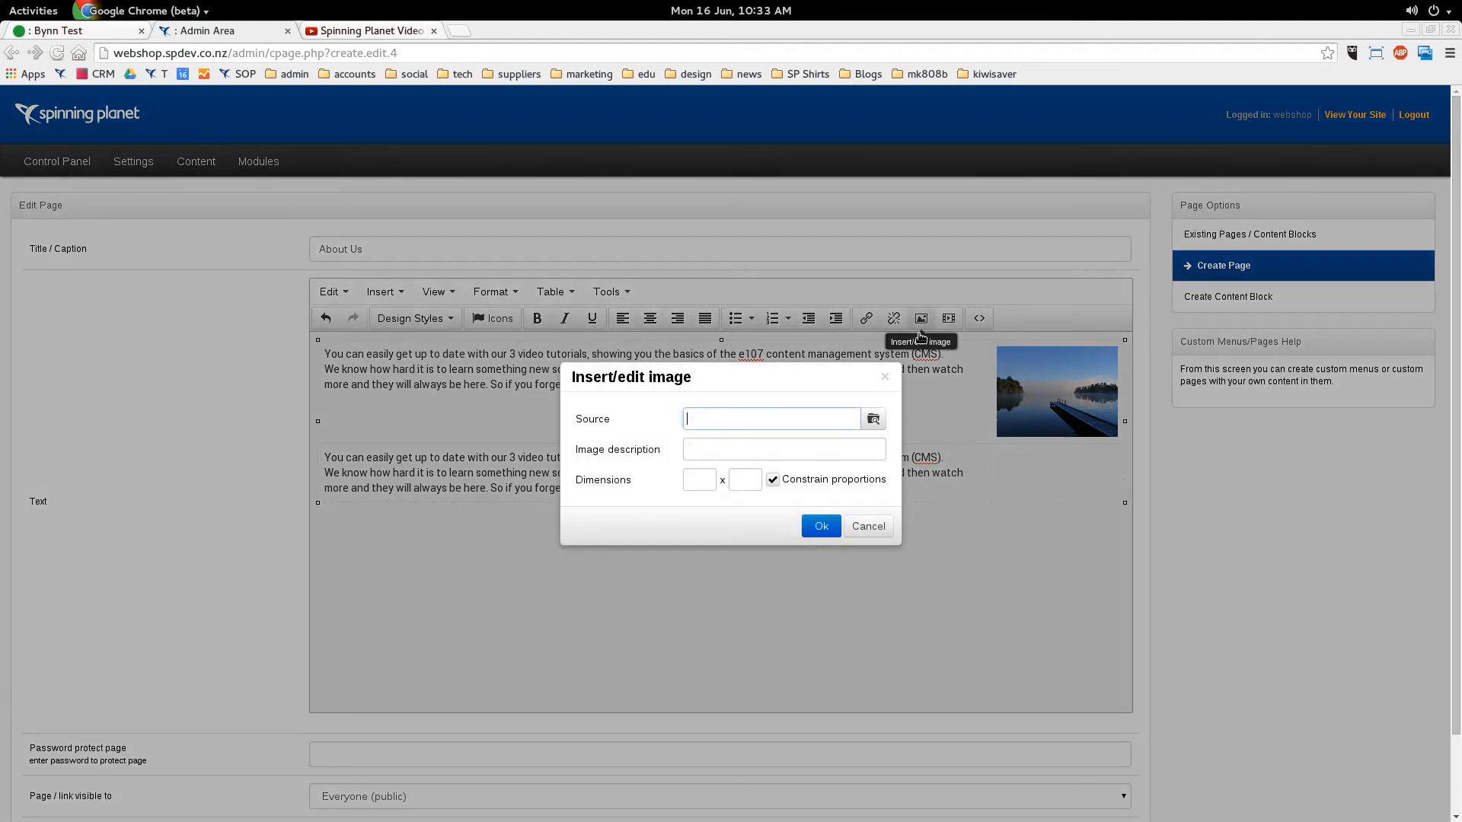
{"action": "left_click", "coordinate": [873, 420]}
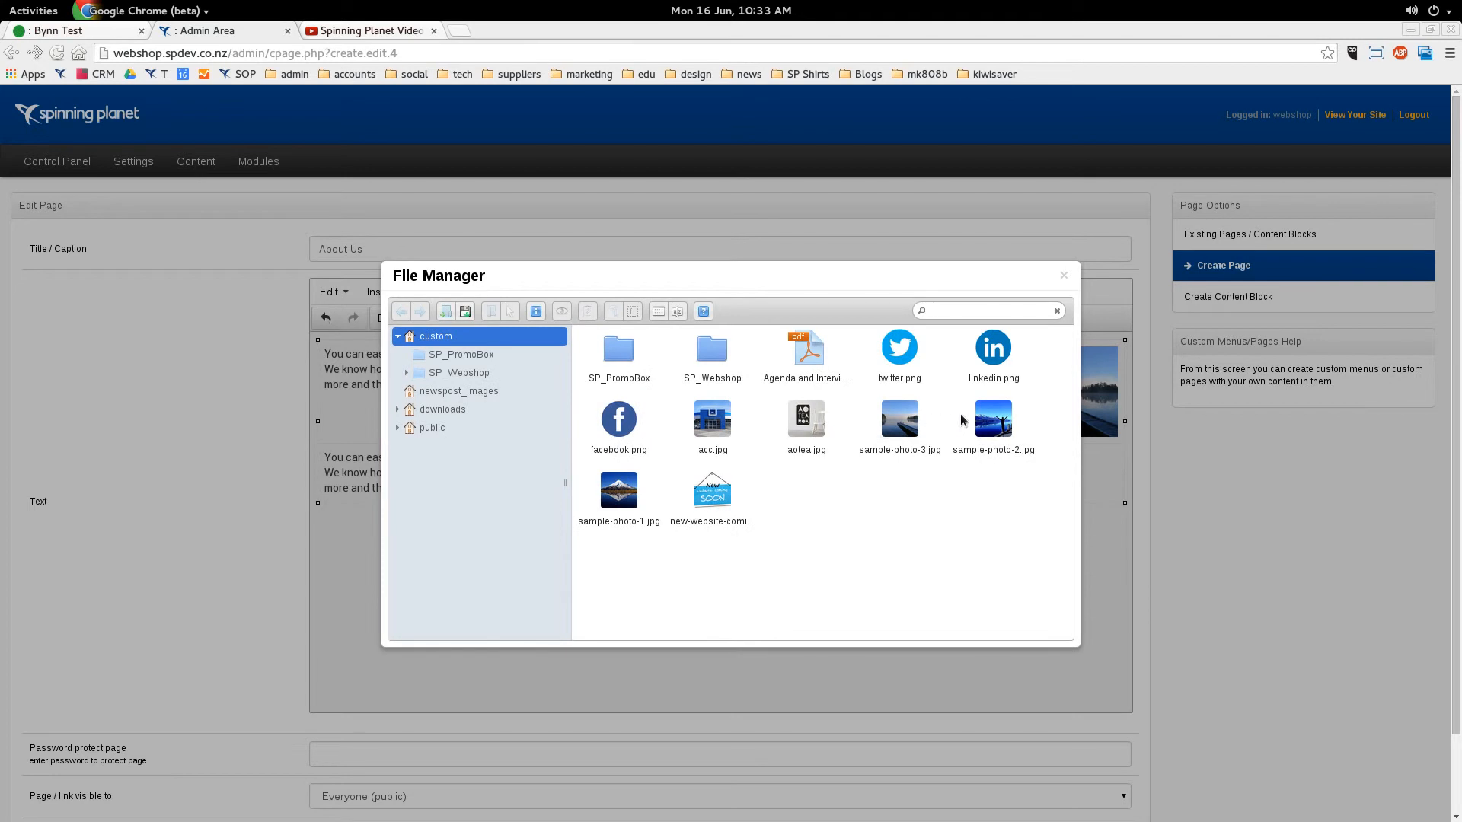
{"action": "left_click", "coordinate": [994, 418]}
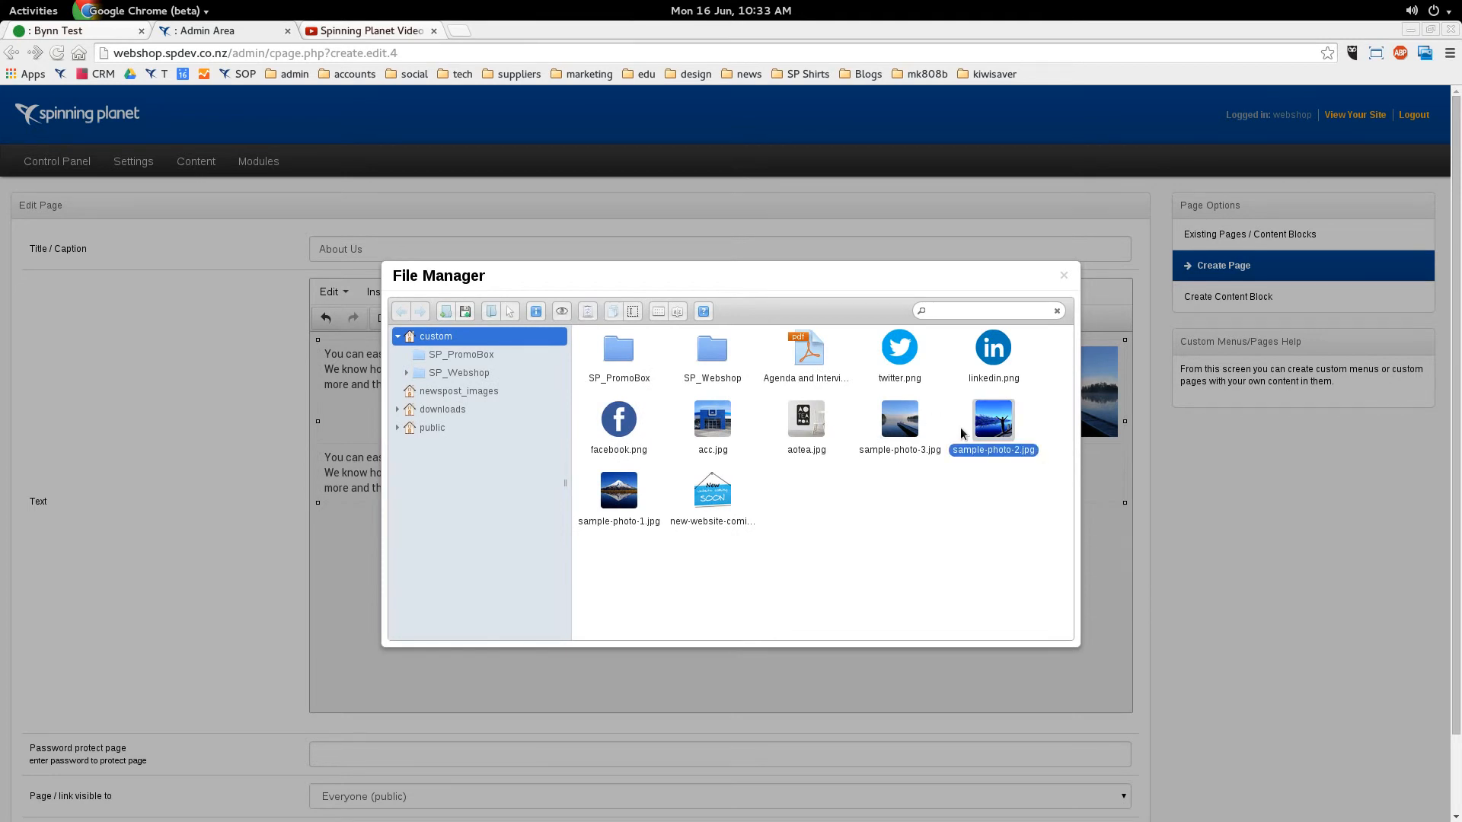
{"action": "double_click", "coordinate": [964, 432]}
{"action": "left_click", "coordinate": [777, 456]}
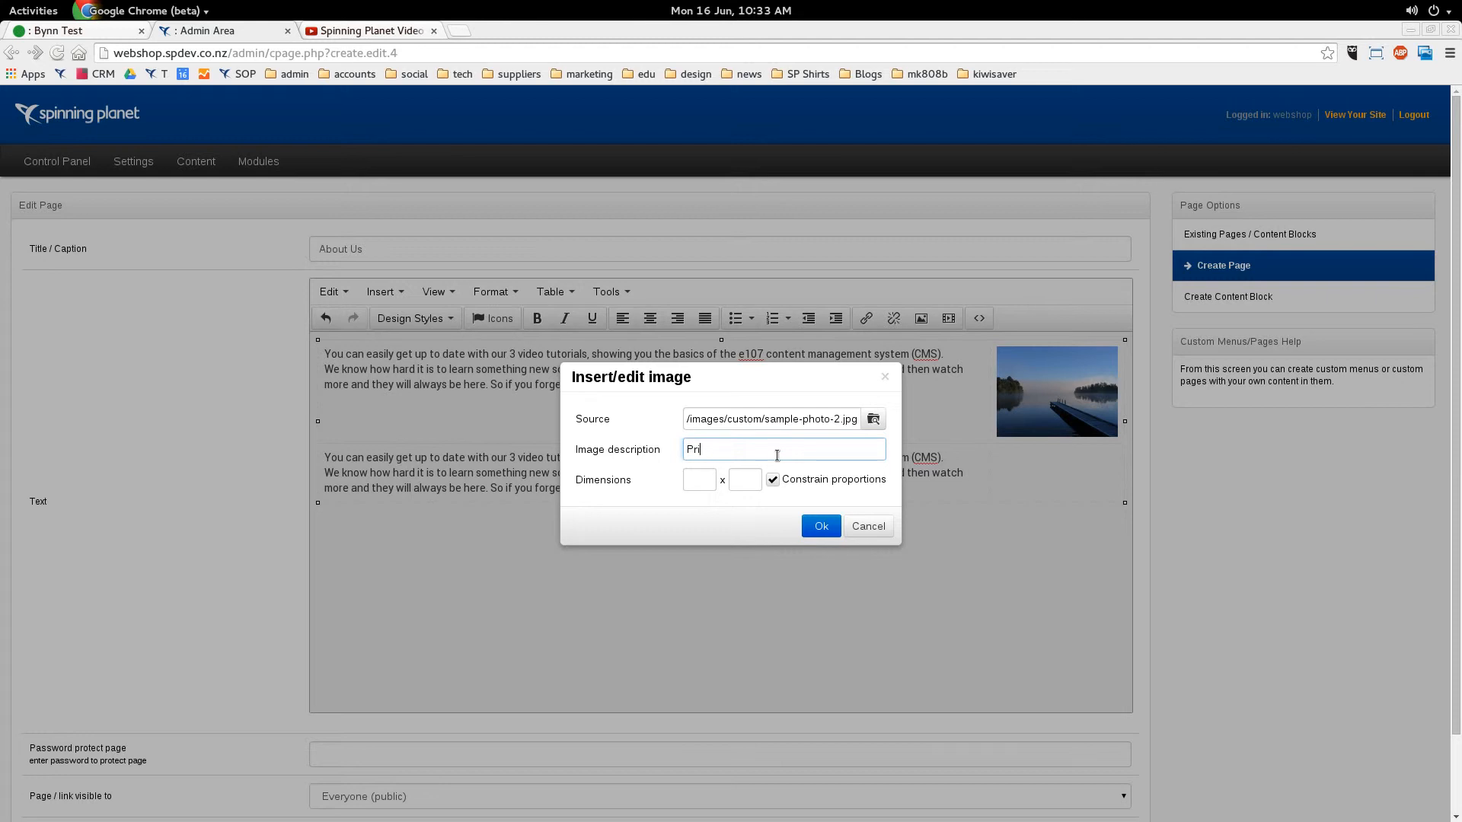
{"action": "type", "text": "Product Name"}
{"action": "left_click", "coordinate": [695, 478]}
{"action": "type", "text": "300"}
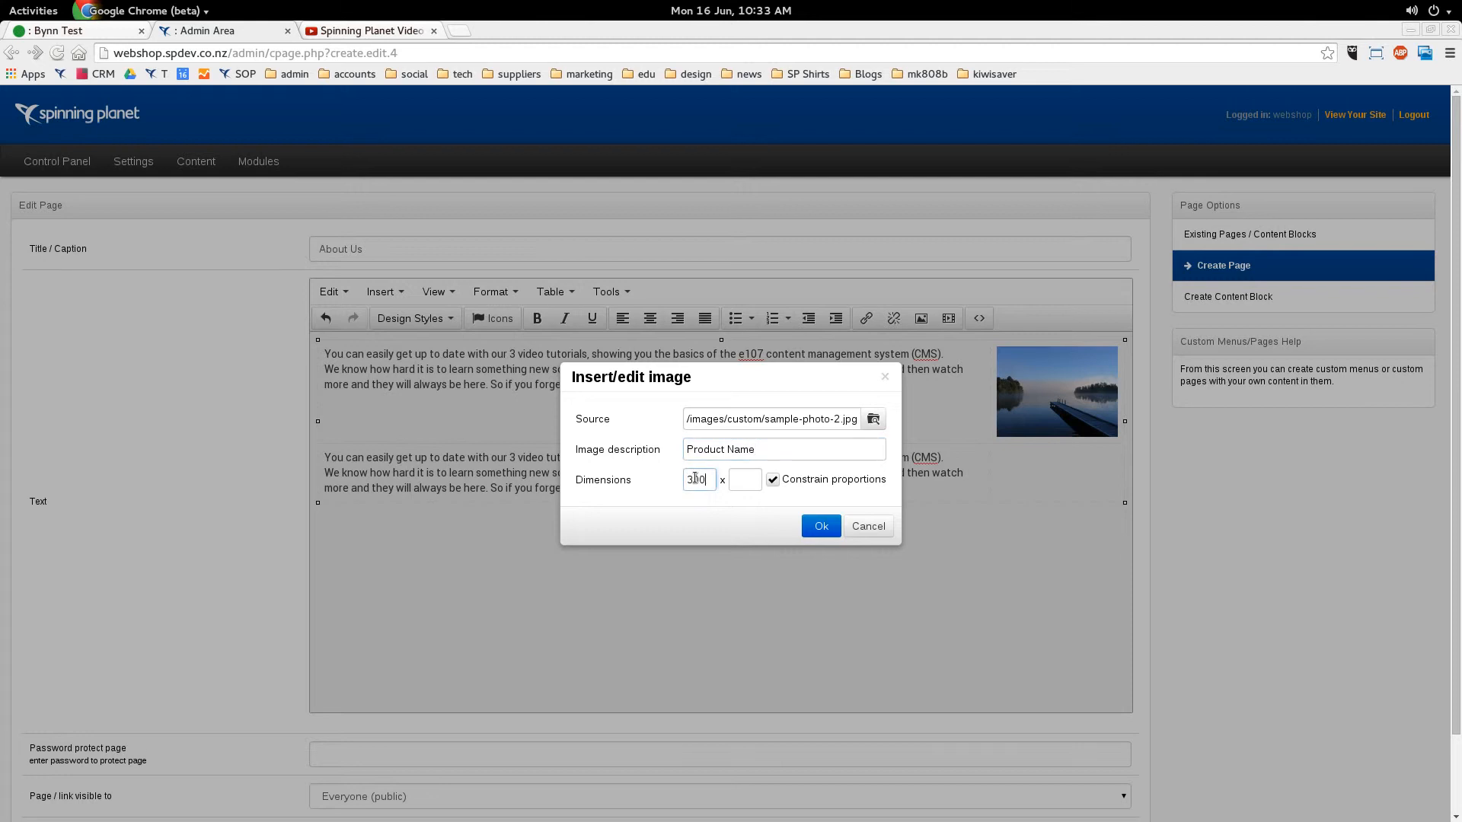
{"action": "left_click", "coordinate": [819, 523]}
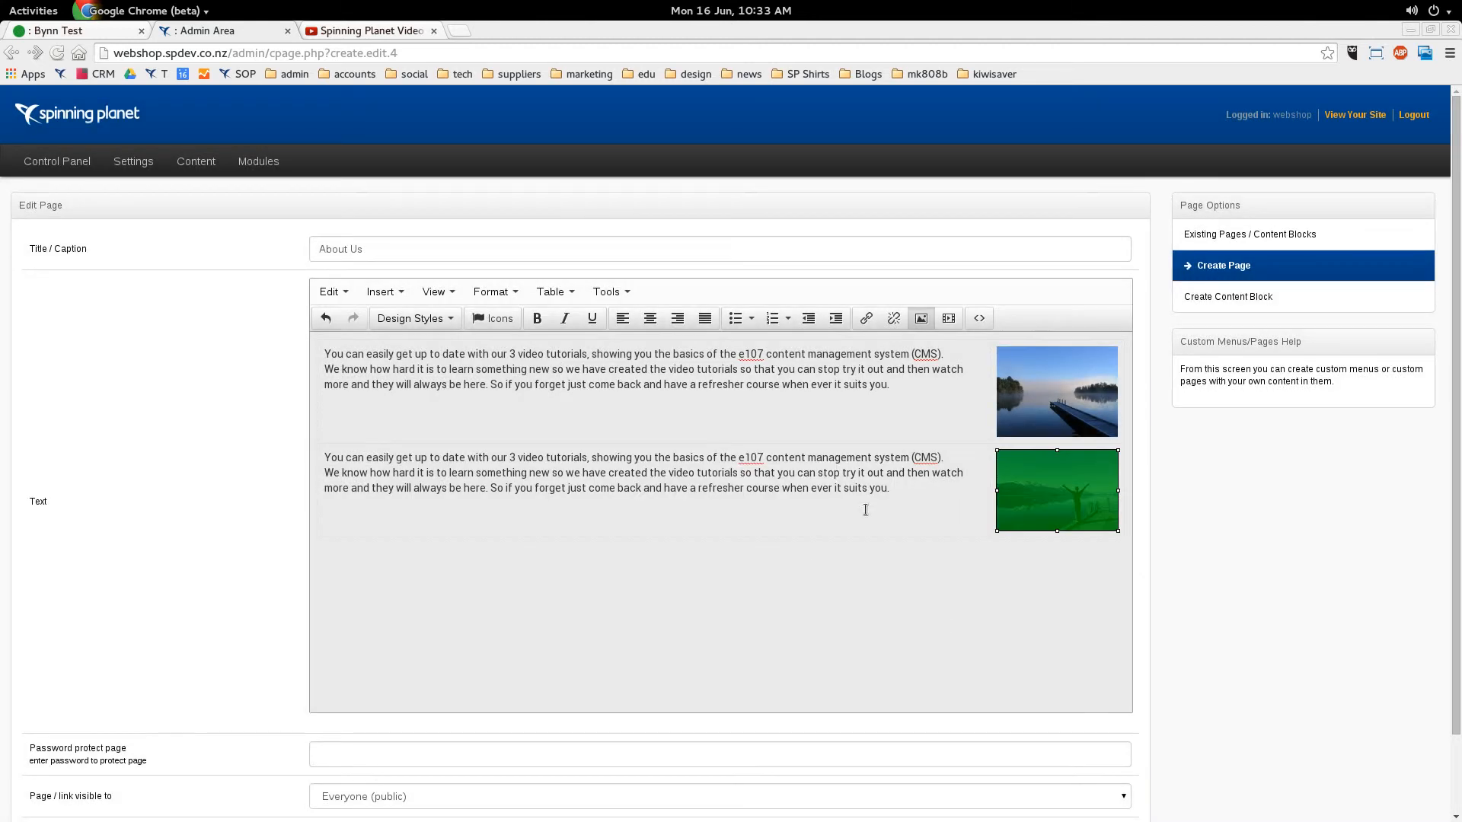
- Add a new table row after the second row
{"action": "scroll", "coordinate": [849, 530], "scroll_direction": "down", "scroll_amount": 3}
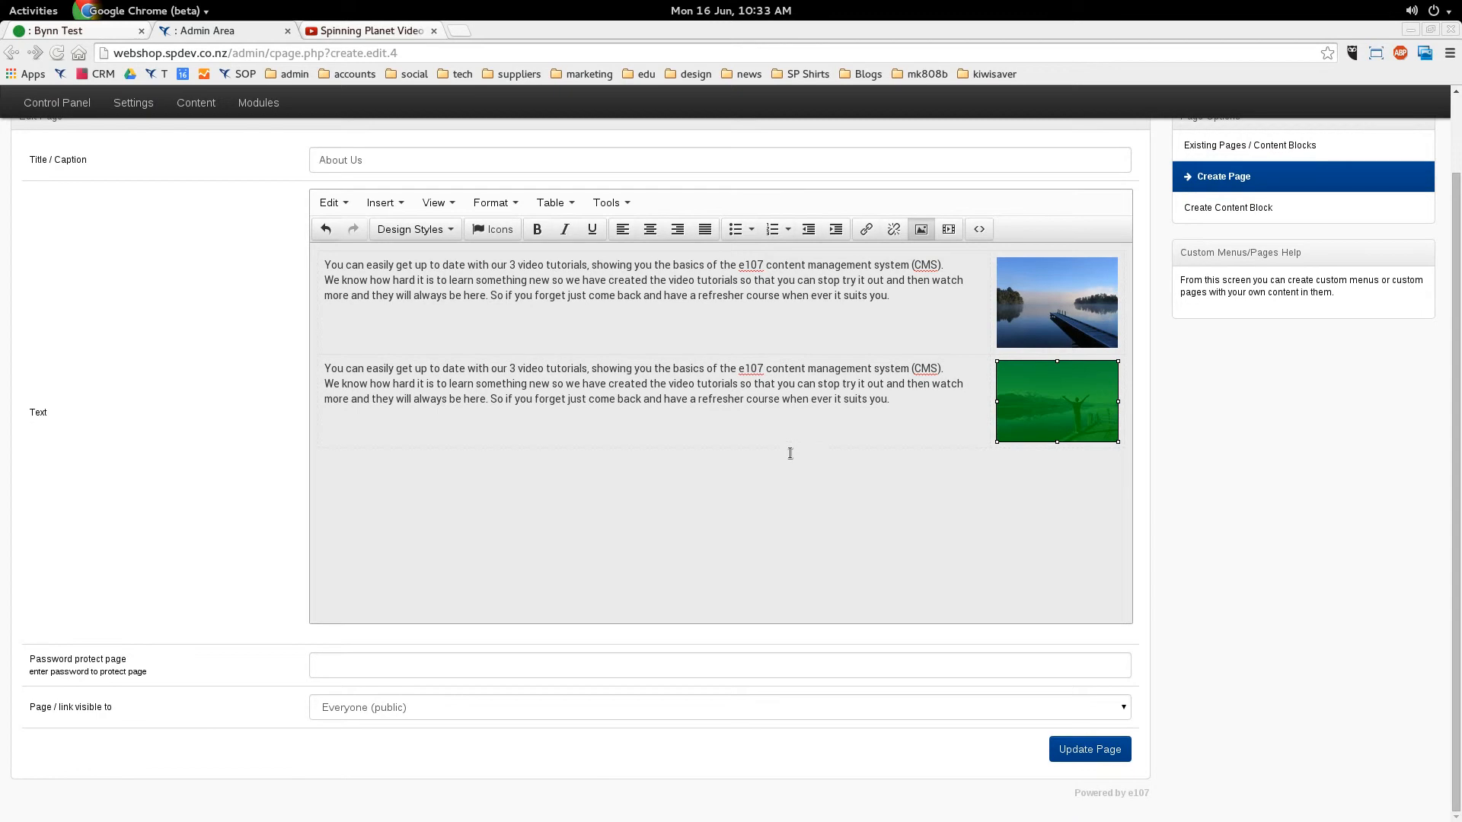
{"action": "left_click", "coordinate": [921, 404]}
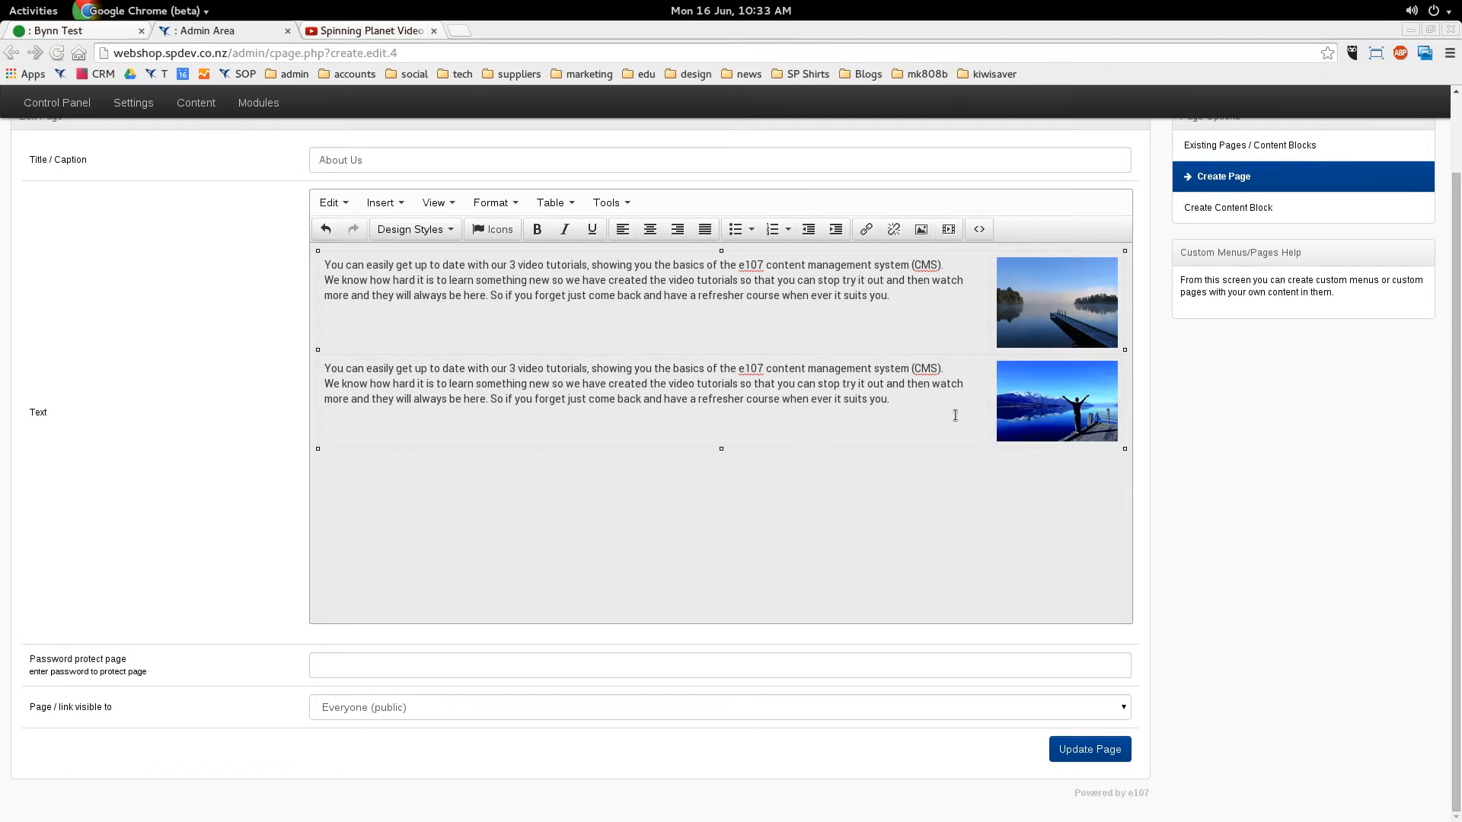
{"action": "left_click", "coordinate": [552, 202]}
{"action": "mouse_move", "coordinate": [564, 336]}
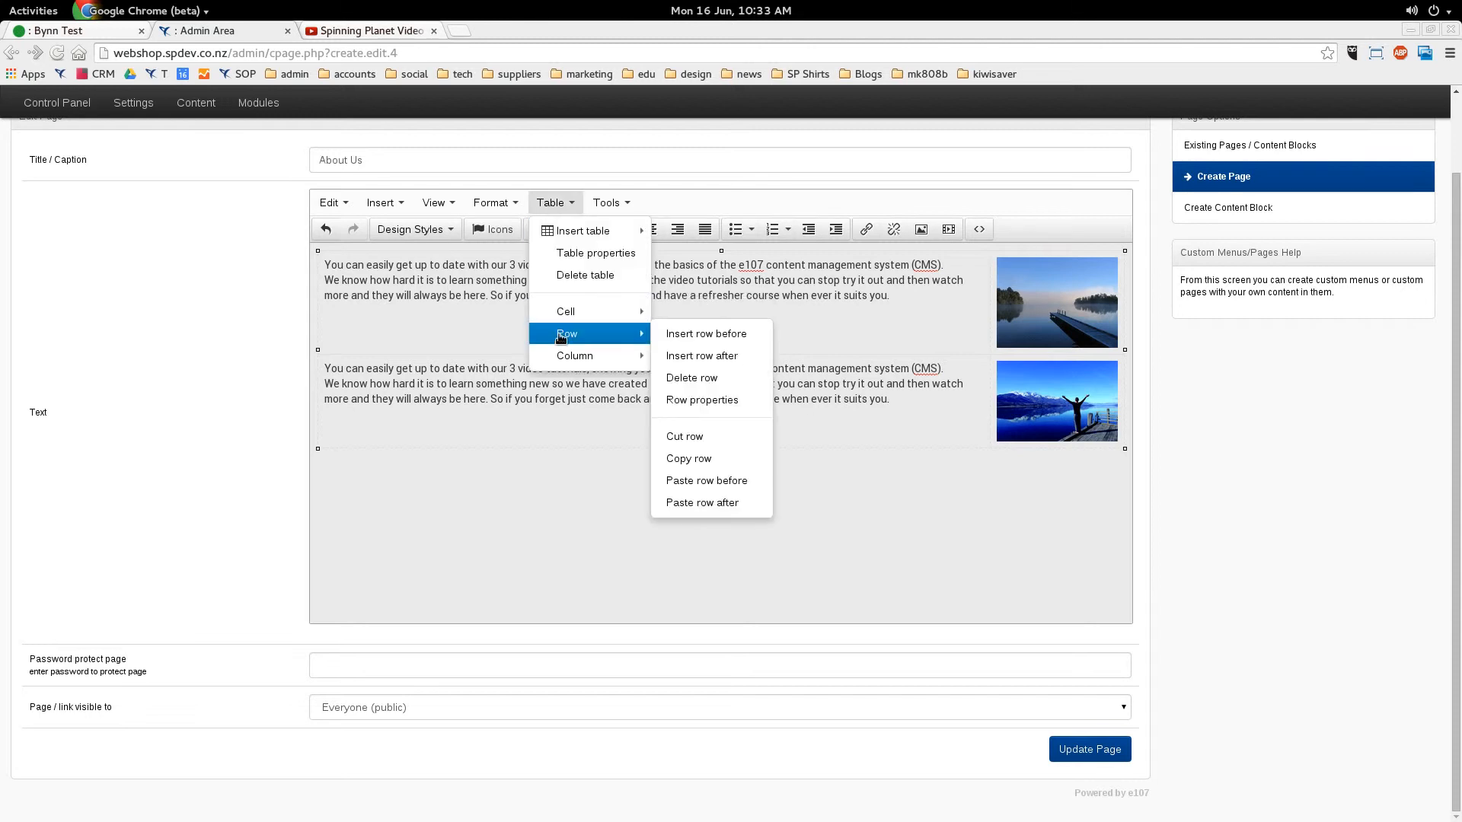
{"action": "left_click", "coordinate": [700, 356]}
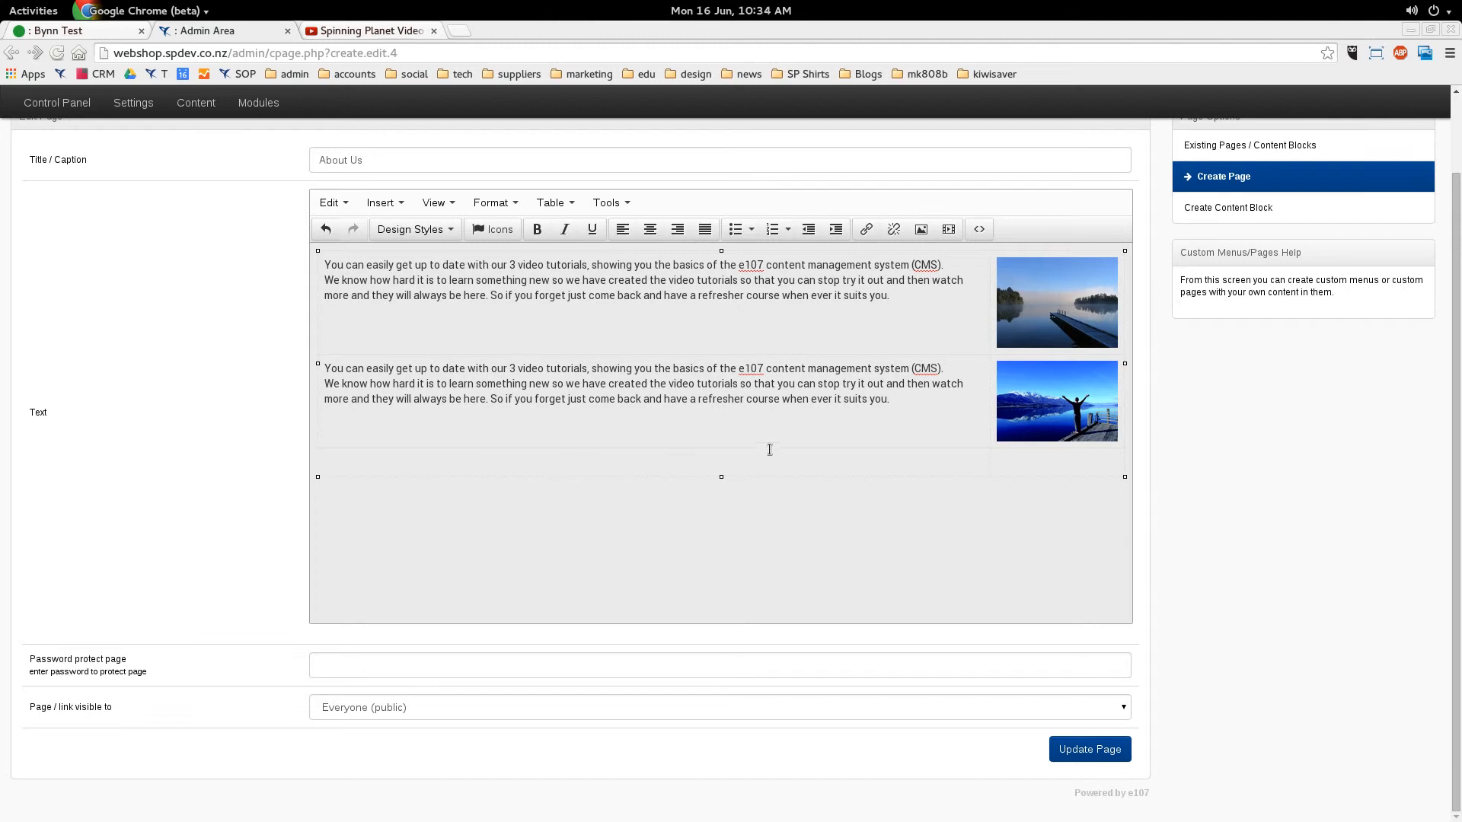
- Copy the second row's paragraph into the left cell of the new third row
{"action": "left_click_drag", "start_coordinate": [900, 399], "coordinate": [320, 371]}
{"action": "key", "text": "ctrl+c"}
{"action": "left_click", "coordinate": [415, 460]}
{"action": "key", "text": "ctrl+v"}
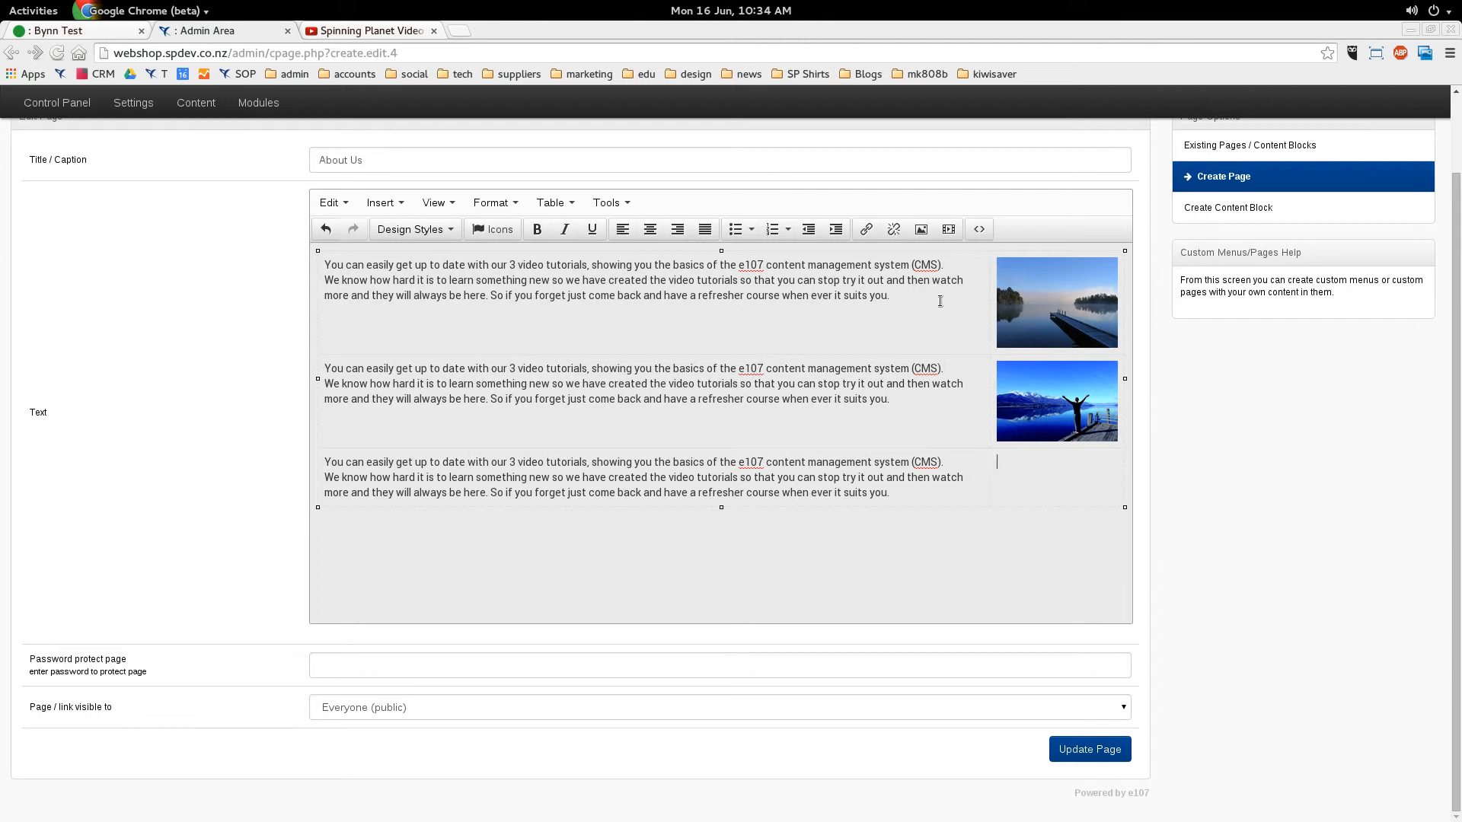
- Start inserting a video in the third row's right cell and copy the YouTube share link of Spinning Planet Video Testimonials (TVNZ)
{"action": "left_click", "coordinate": [952, 236]}
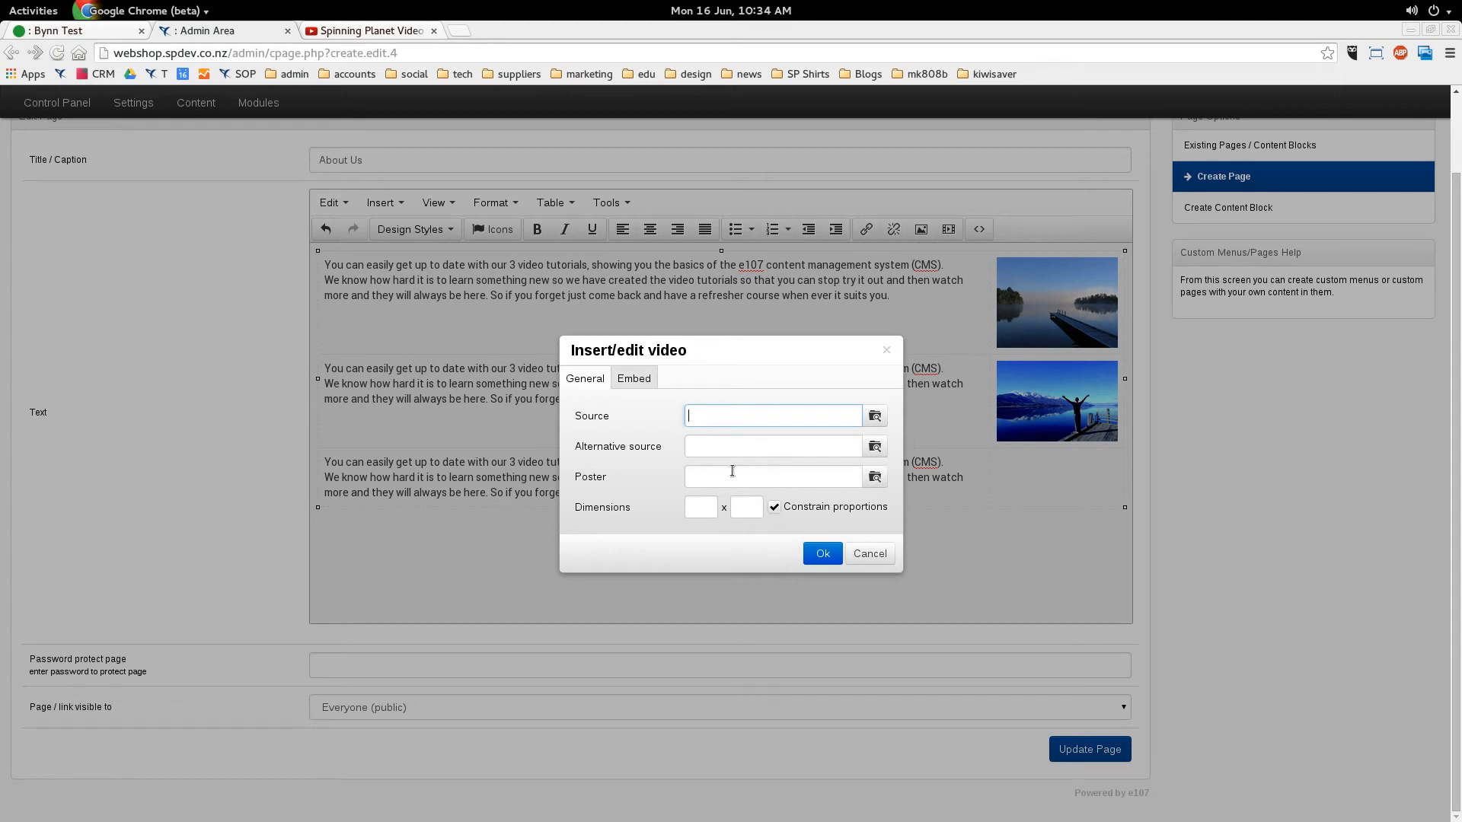
{"action": "left_click", "coordinate": [365, 31]}
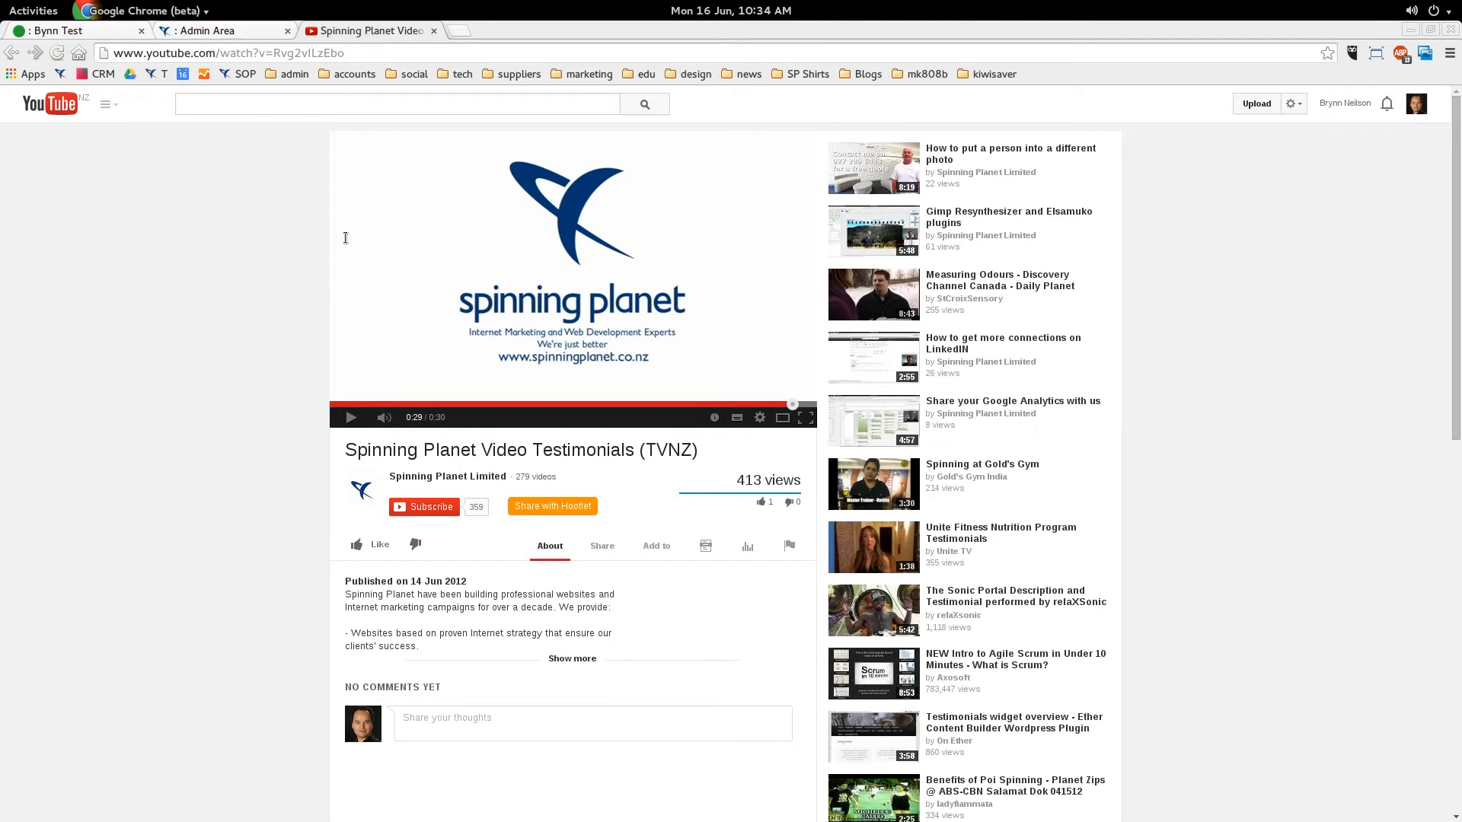
{"action": "left_click", "coordinate": [602, 547]}
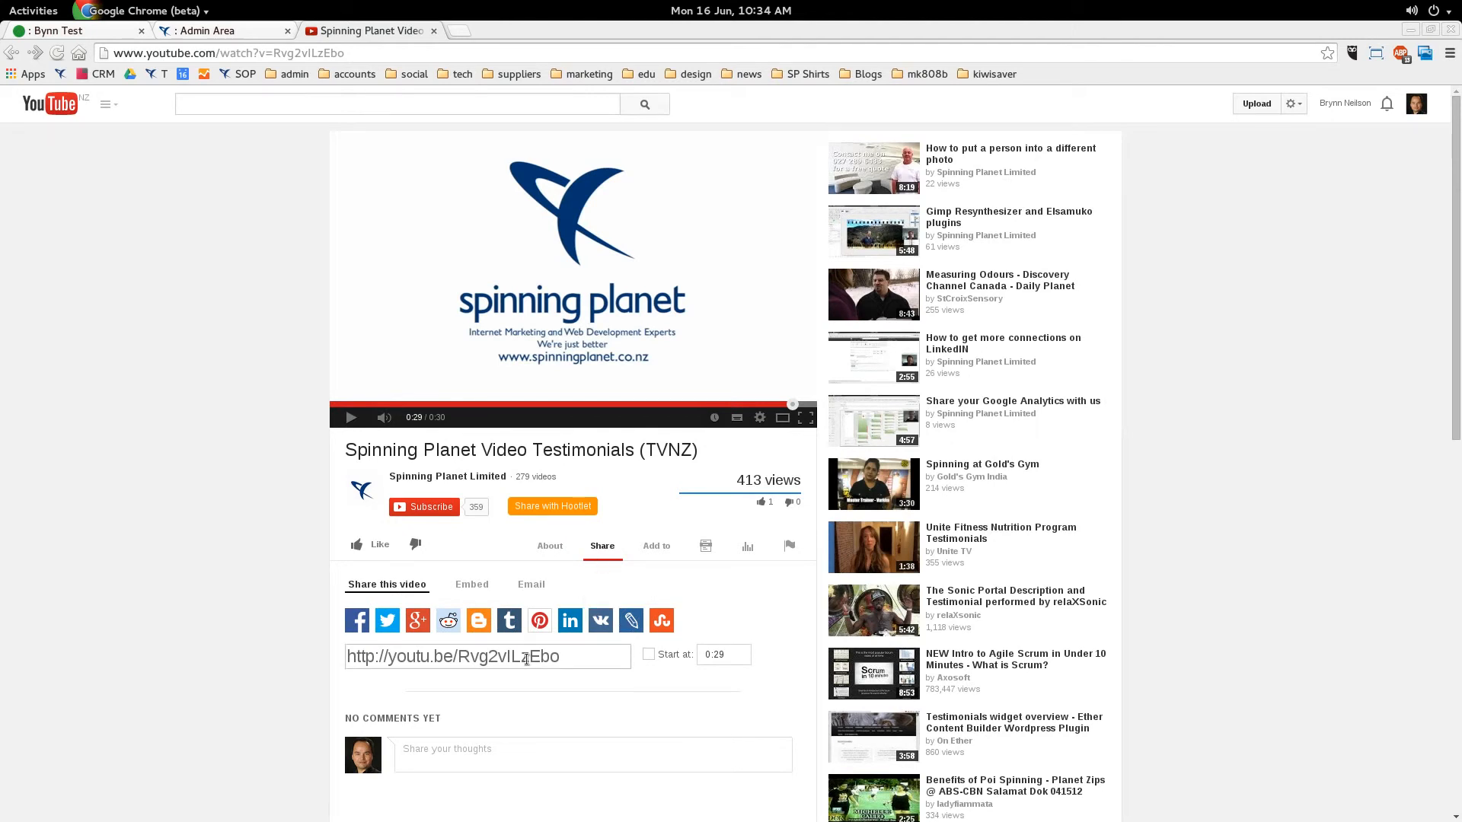
{"action": "left_click", "coordinate": [526, 660]}
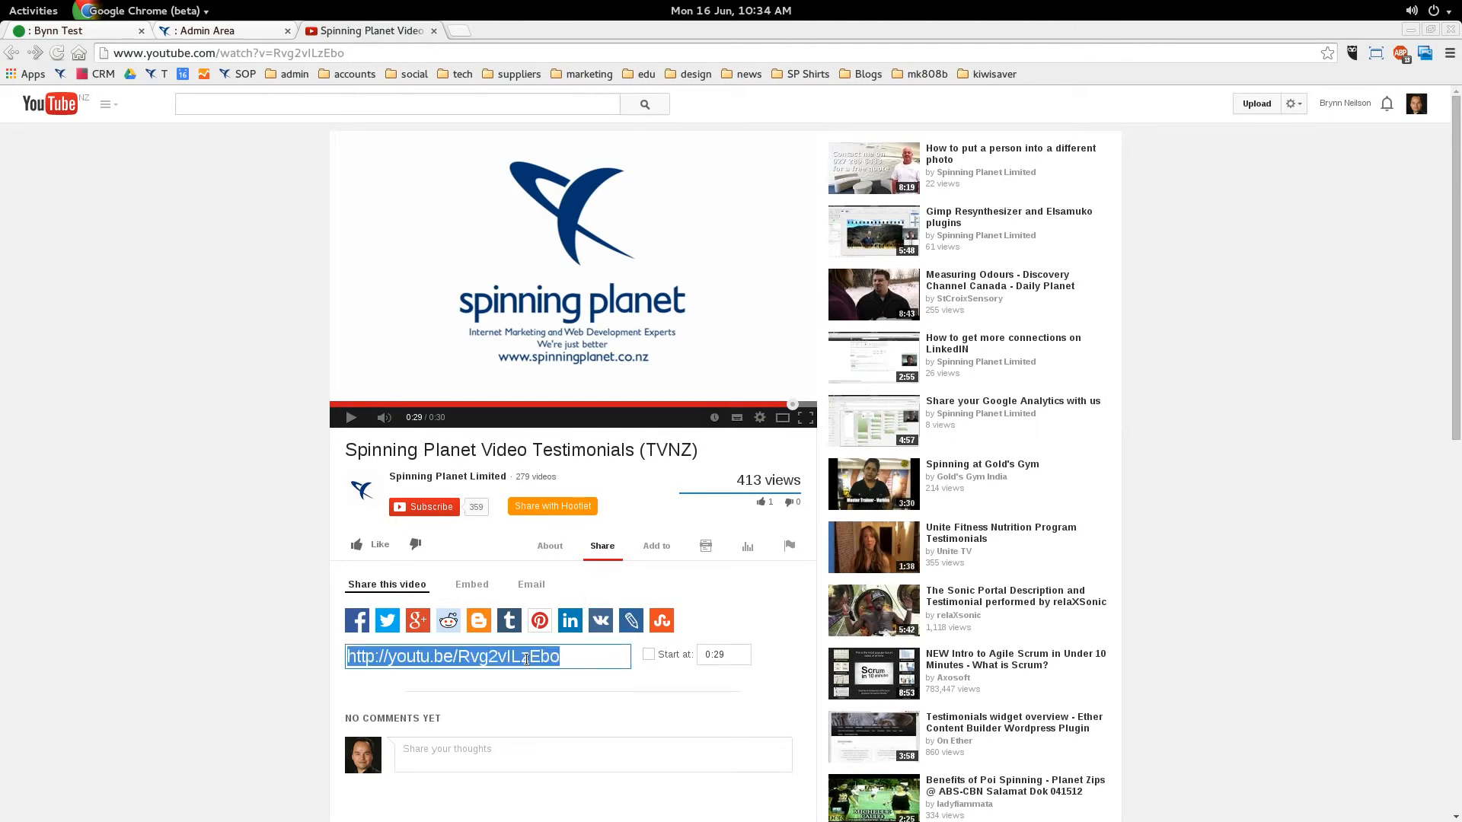
{"action": "right_click", "coordinate": [525, 658]}
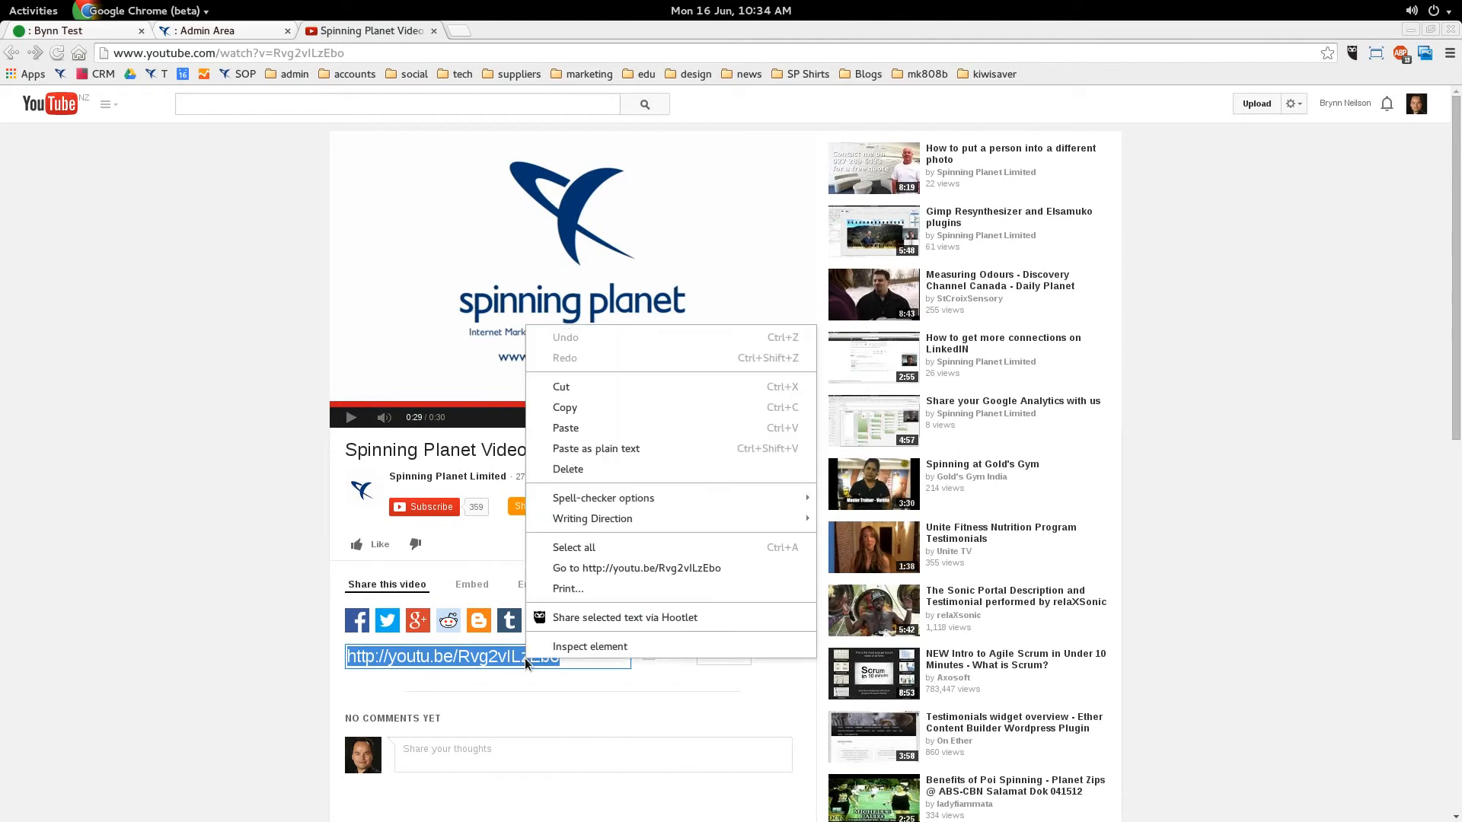
{"action": "left_click", "coordinate": [588, 407]}
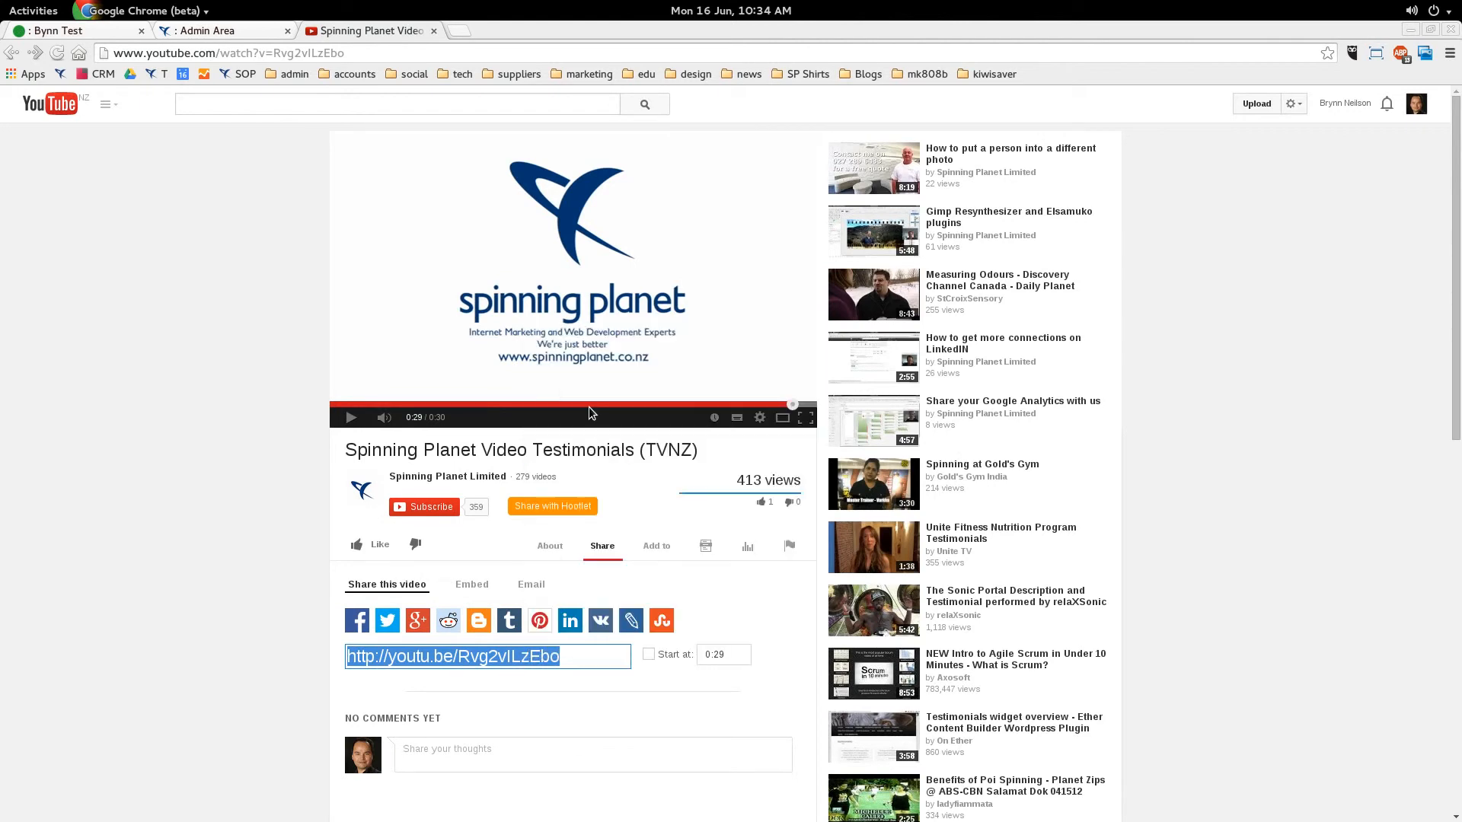
- Back in the page editor, insert the video with the copied YouTube link as source and a width of 300
{"action": "left_click", "coordinate": [235, 33]}
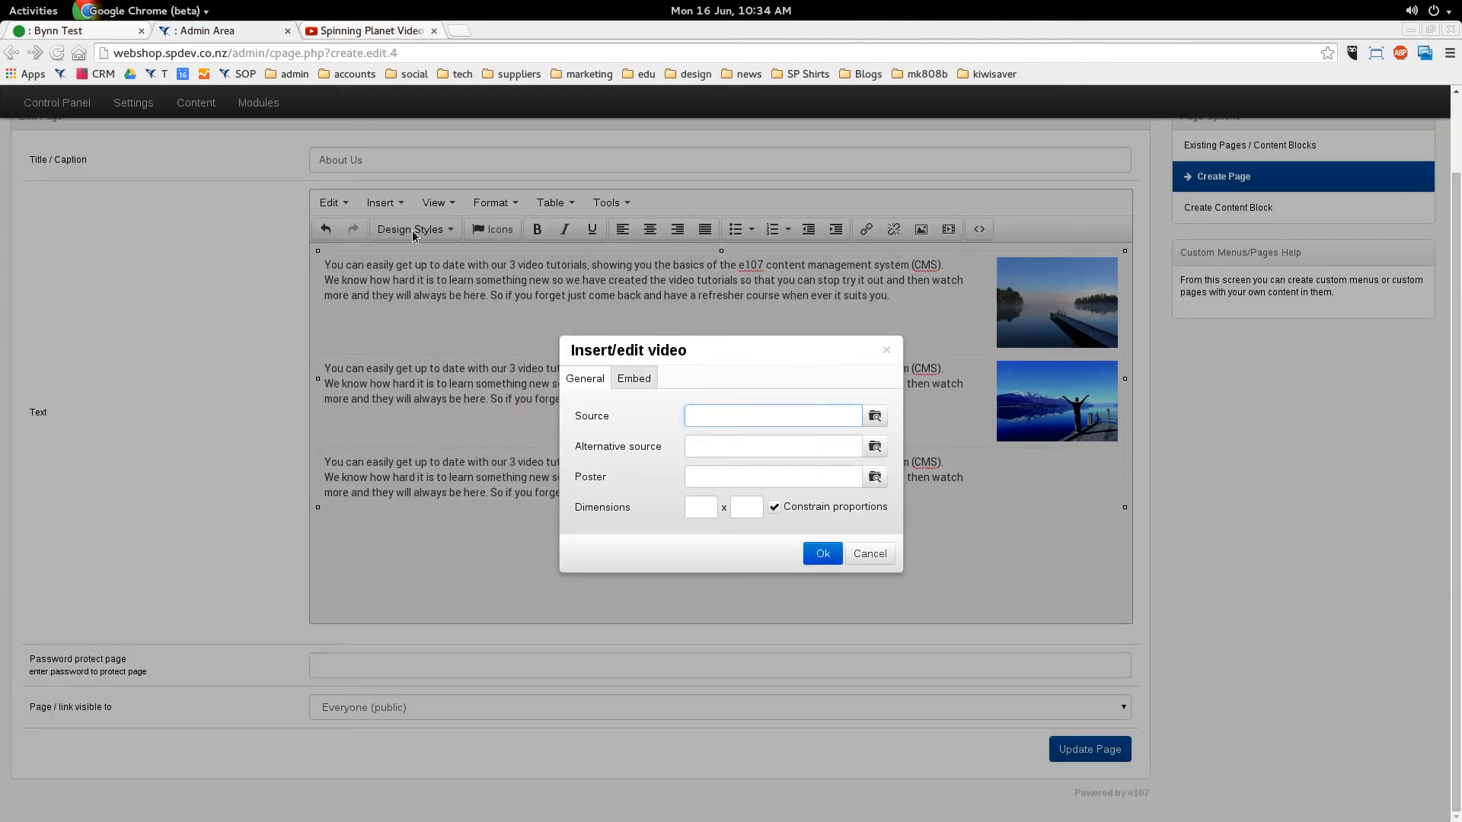
{"action": "right_click", "coordinate": [711, 414]}
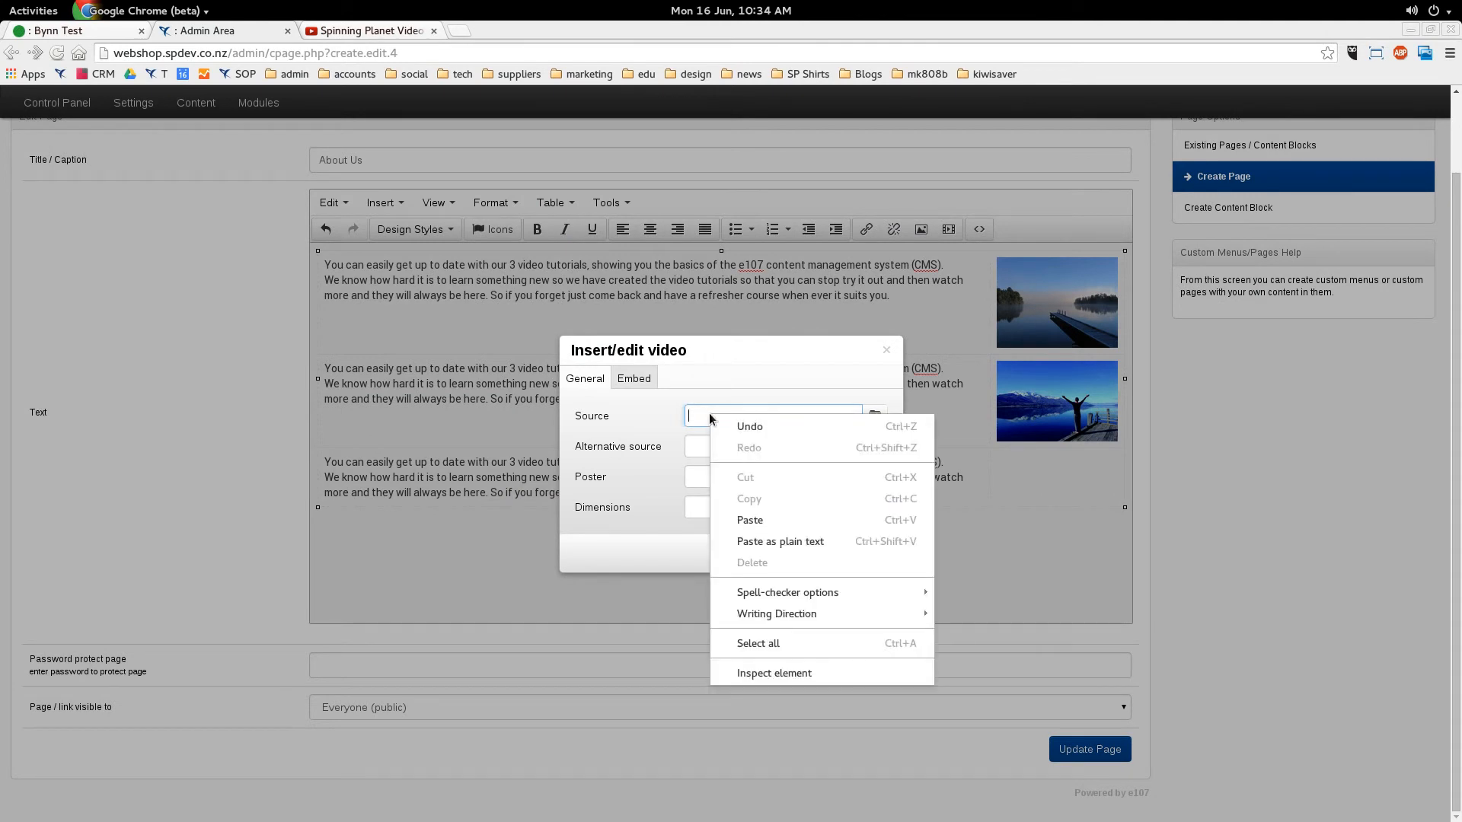
{"action": "left_click", "coordinate": [738, 523]}
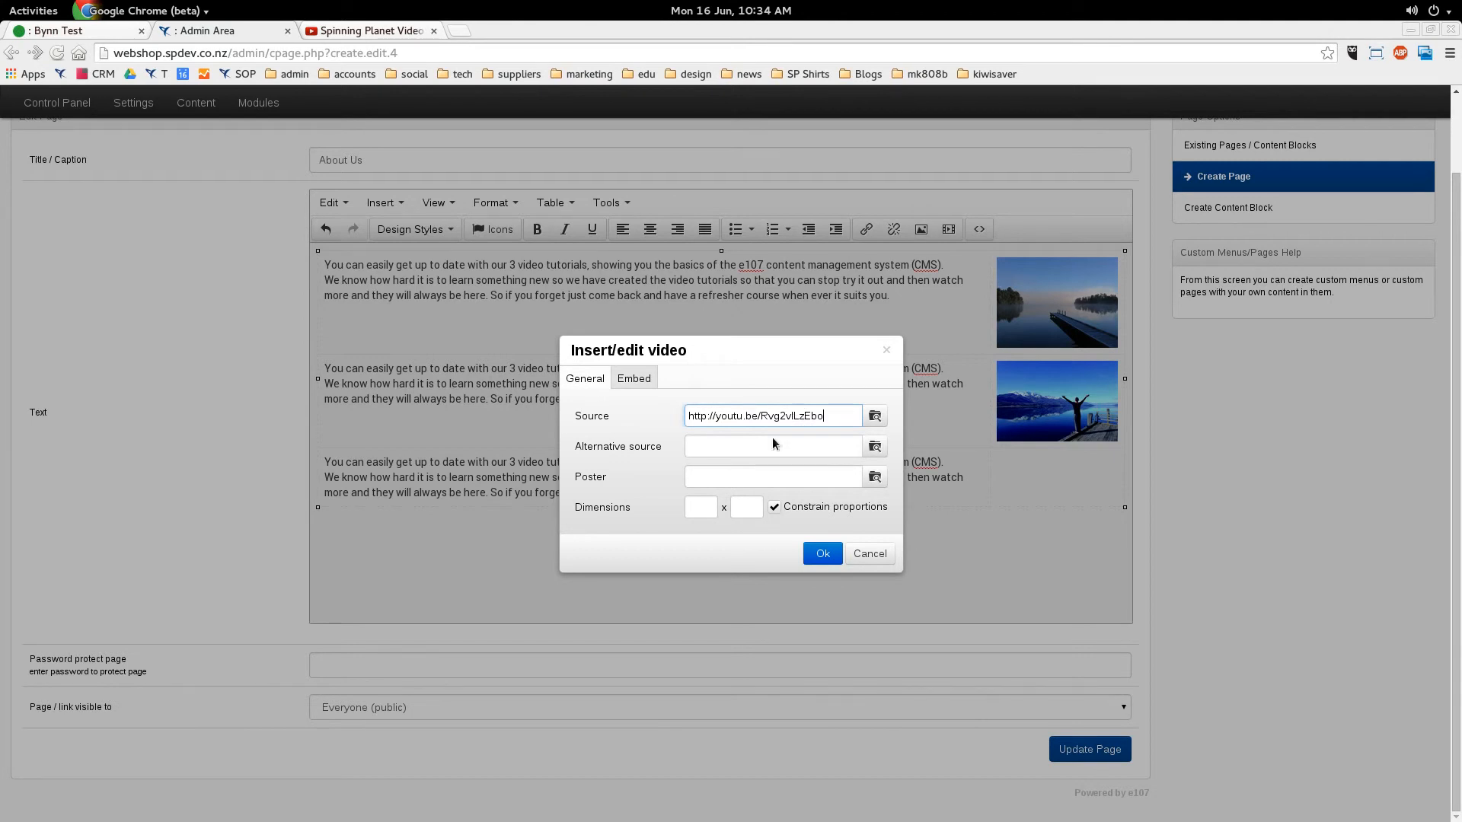
{"action": "left_click", "coordinate": [699, 507]}
{"action": "type", "text": "300"}
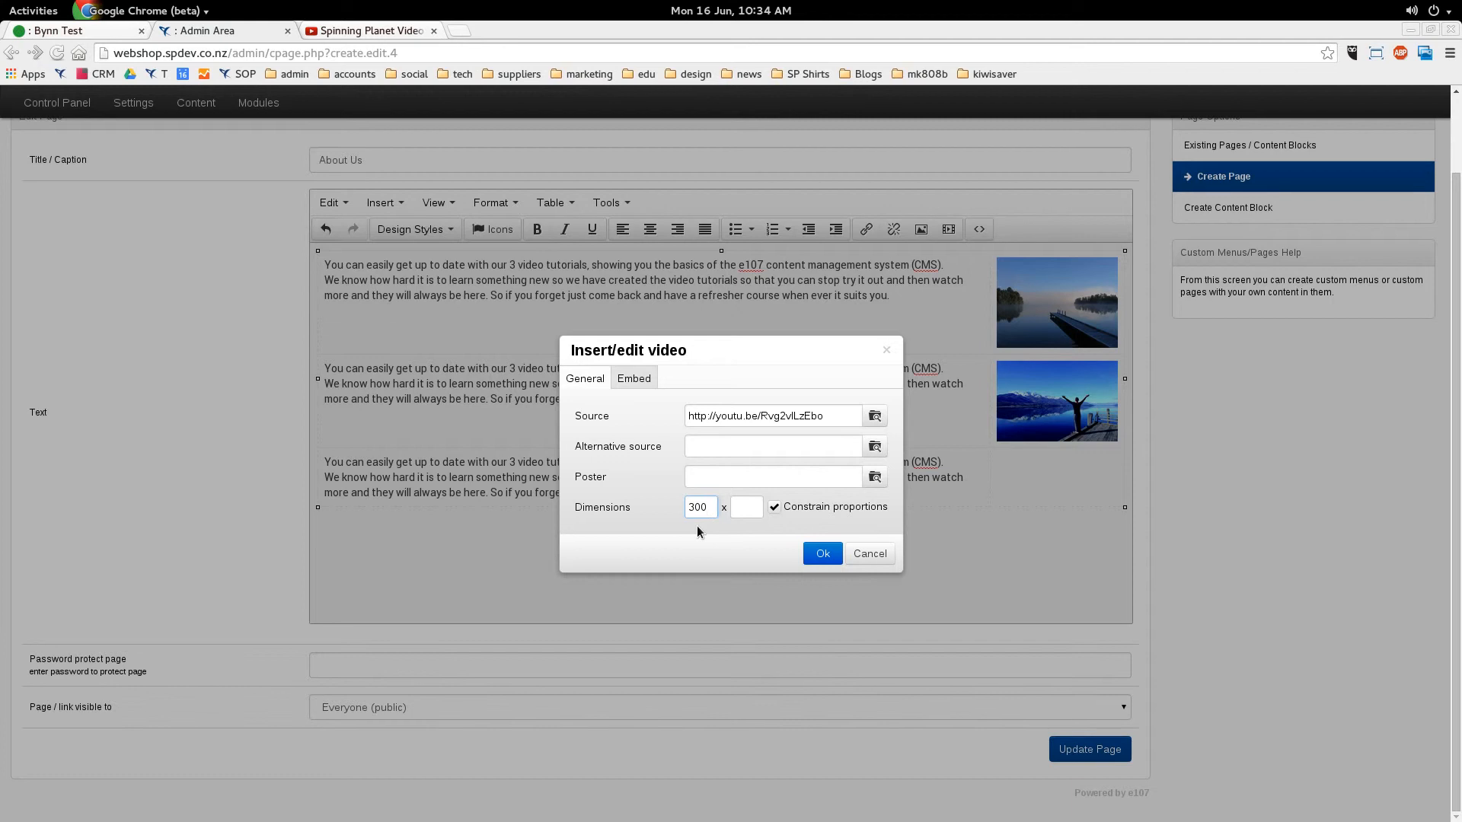
{"action": "left_click", "coordinate": [822, 553]}
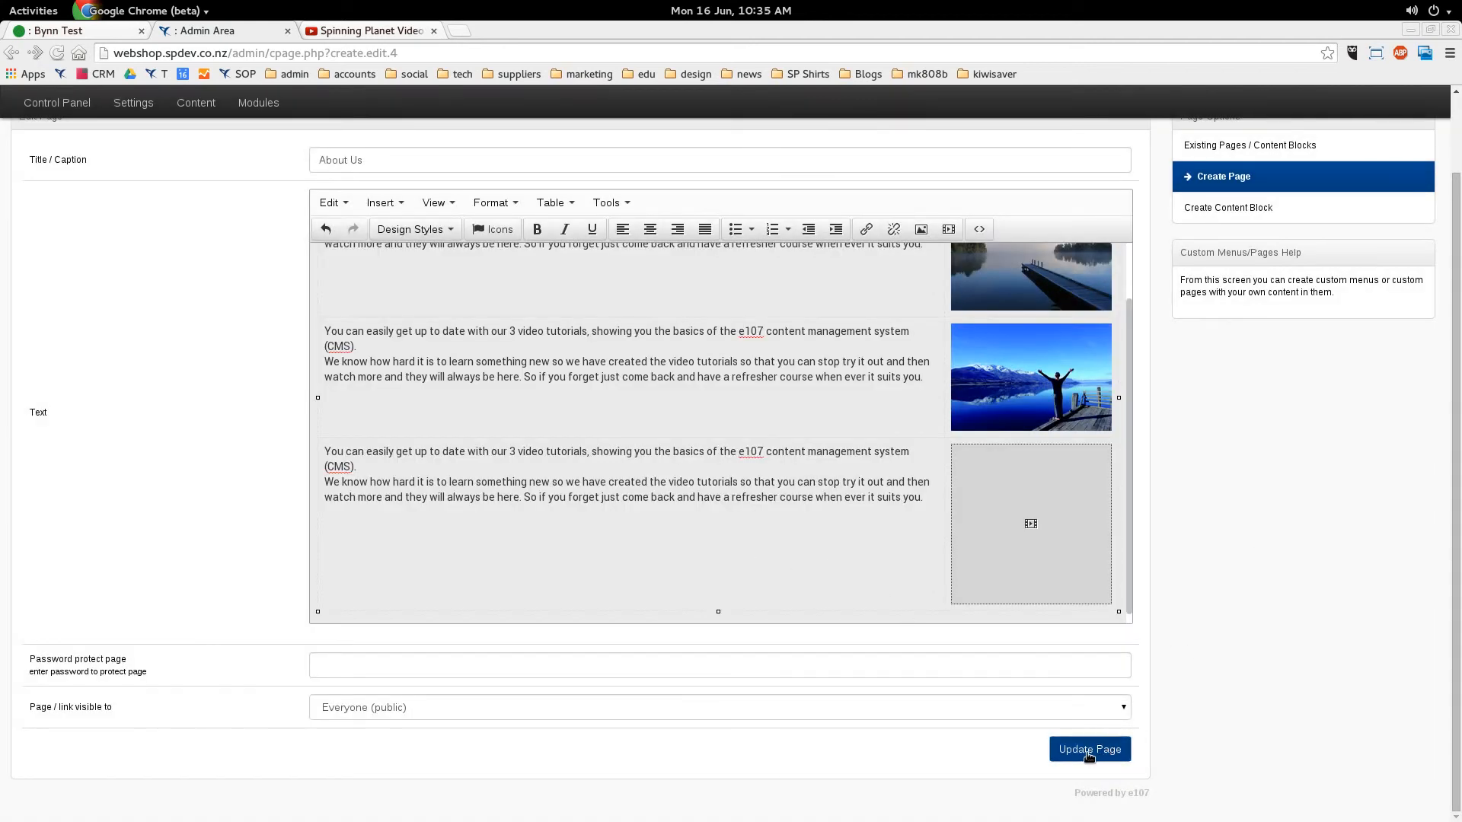
- Save the page and review the published About Us page with its images and embedded video
{"action": "left_click", "coordinate": [1087, 754]}
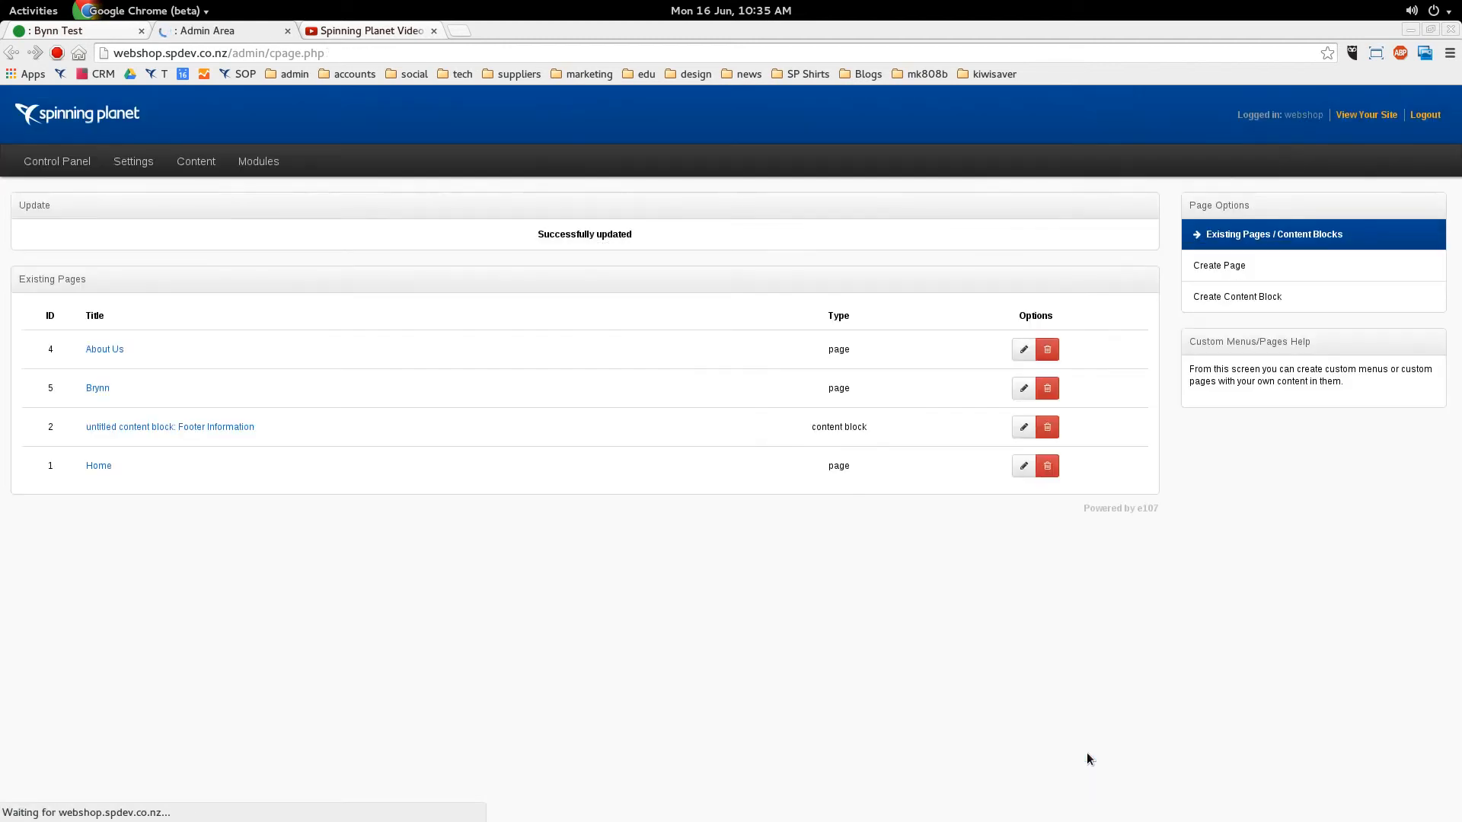
{"action": "left_click", "coordinate": [110, 351]}
{"action": "scroll", "coordinate": [1077, 452], "scroll_direction": "down", "scroll_amount": 2}
{"action": "scroll", "coordinate": [1079, 452], "scroll_direction": "down", "scroll_amount": 3}
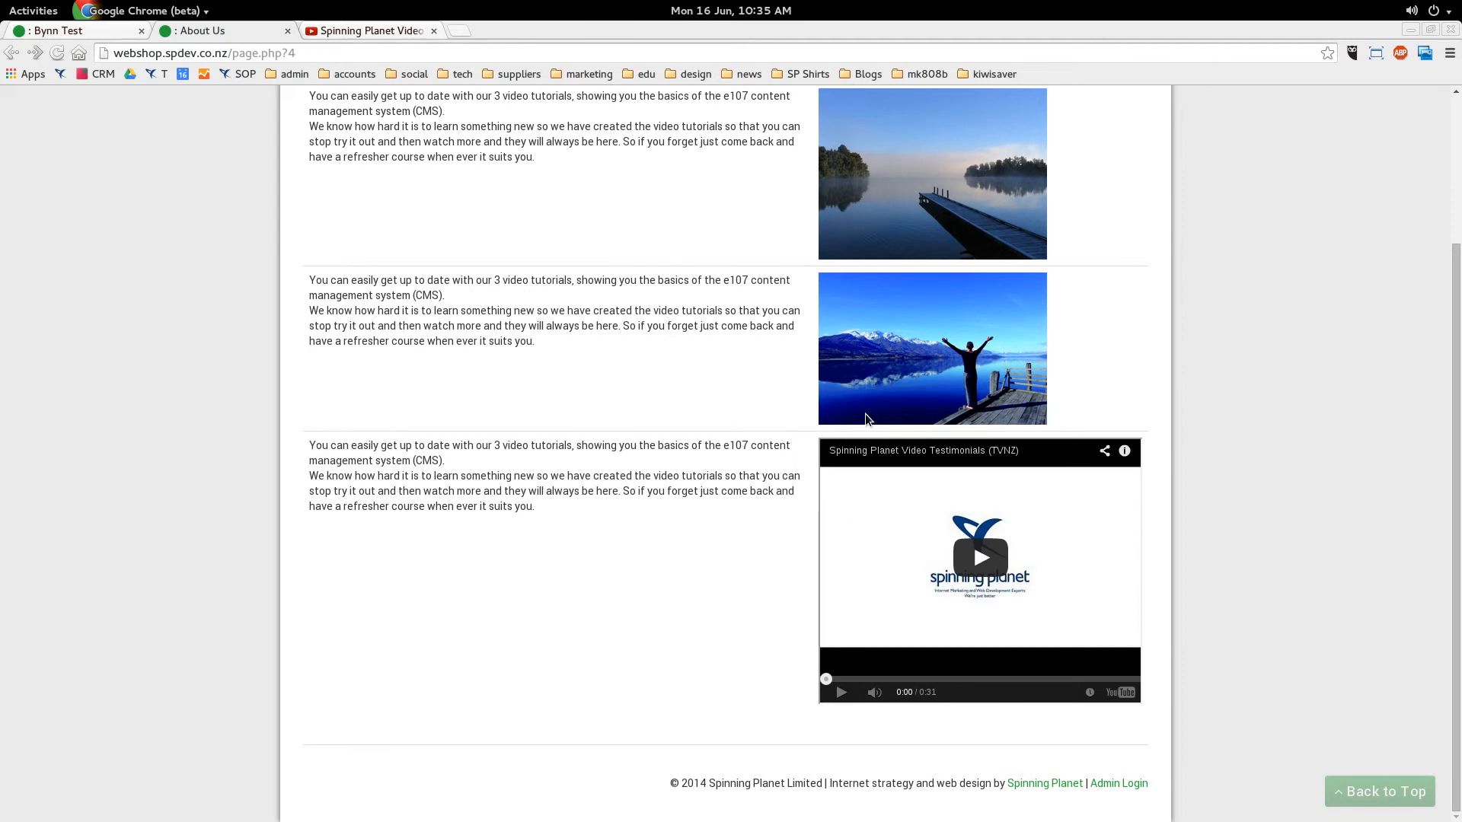
{"action": "scroll", "coordinate": [779, 422], "scroll_direction": "up", "scroll_amount": 5}
{"action": "scroll", "coordinate": [780, 417], "scroll_direction": "down", "scroll_amount": 5}
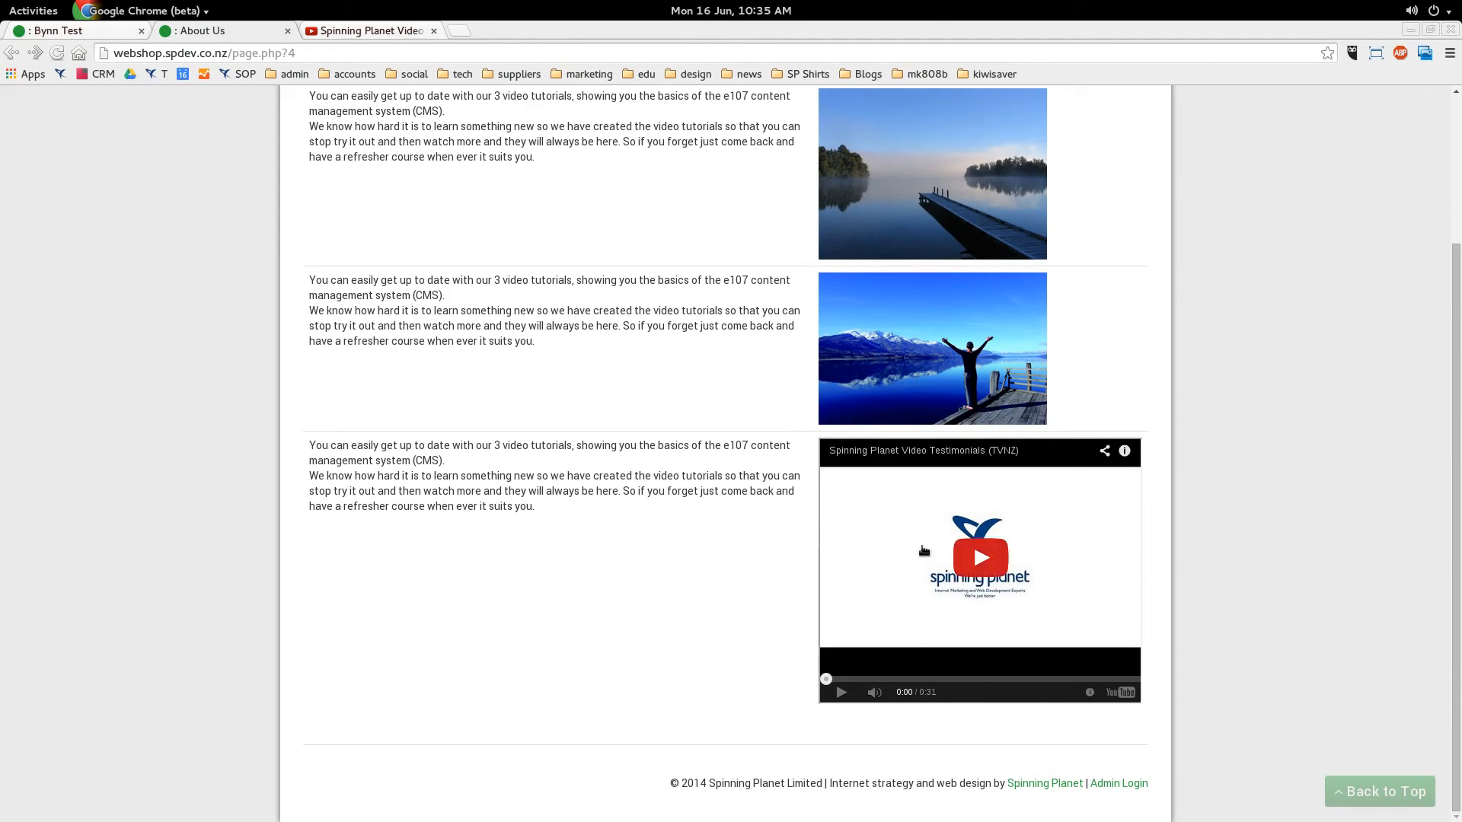
{"action": "scroll", "coordinate": [571, 518], "scroll_direction": "up", "scroll_amount": 3}
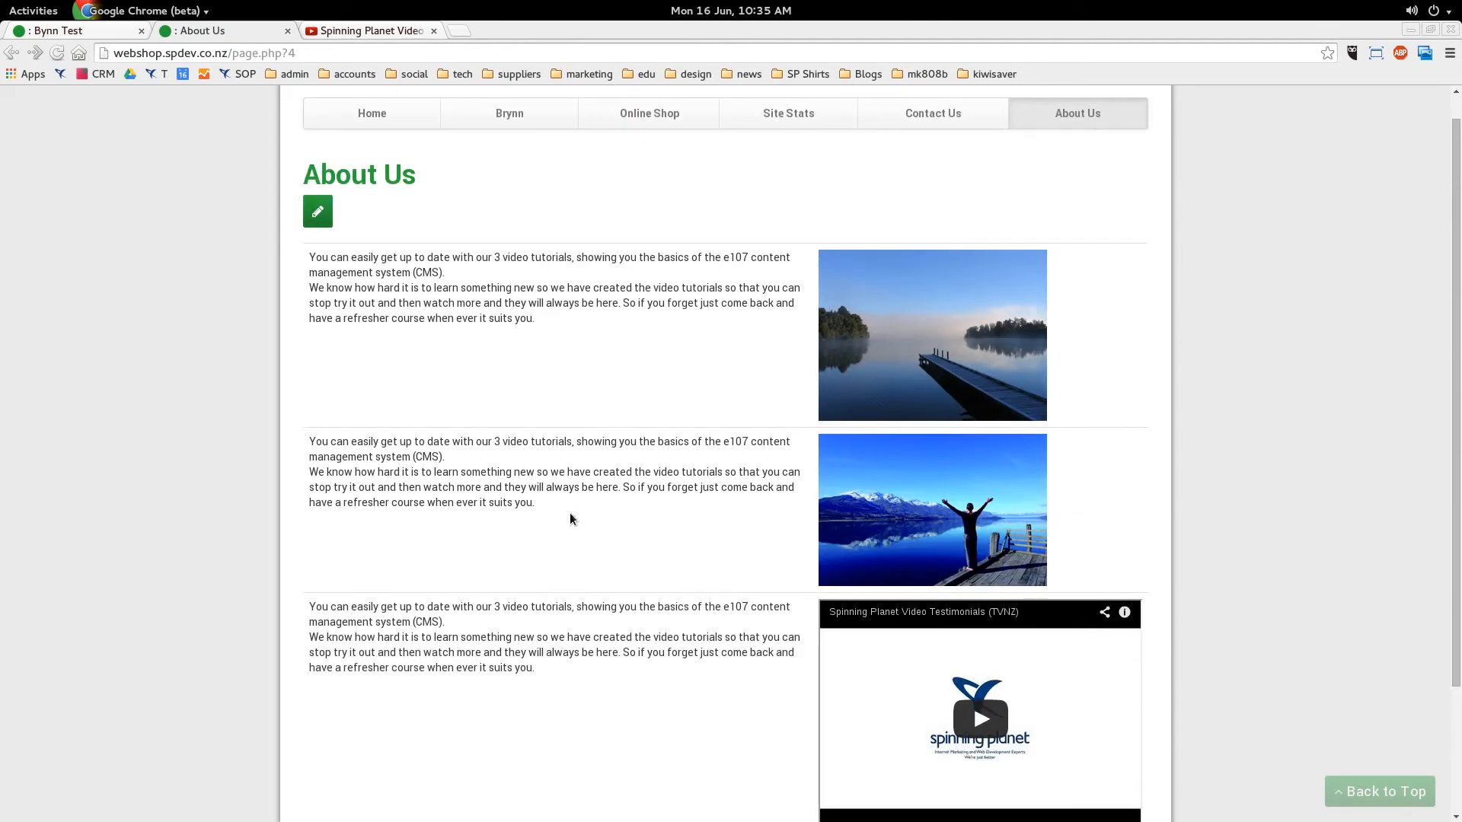
{"action": "scroll", "coordinate": [570, 515], "scroll_direction": "up", "scroll_amount": 1}
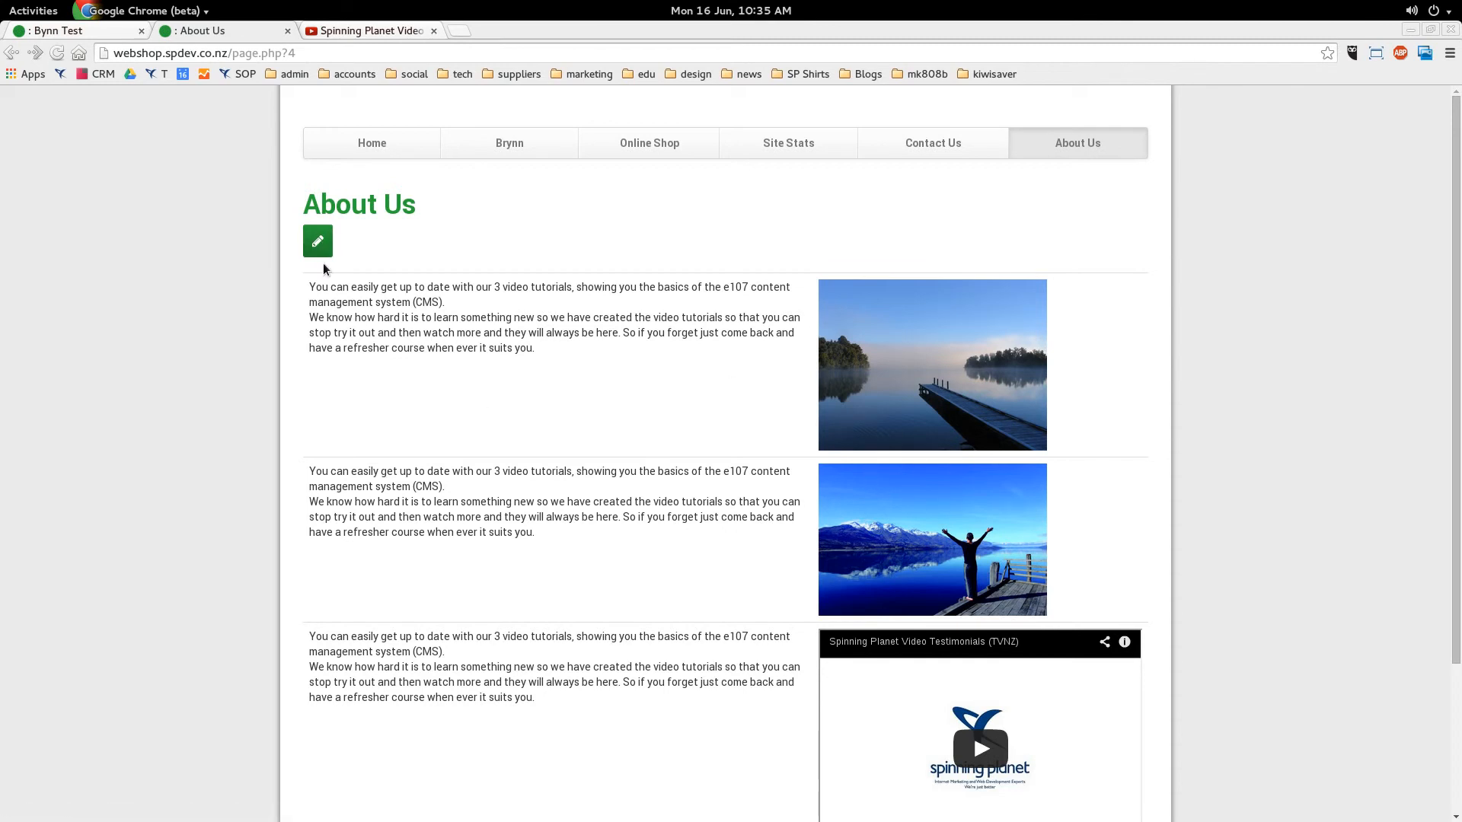
- Reopen the About Us page for editing and right-align the images in the first and second rows
{"action": "left_click", "coordinate": [318, 241]}
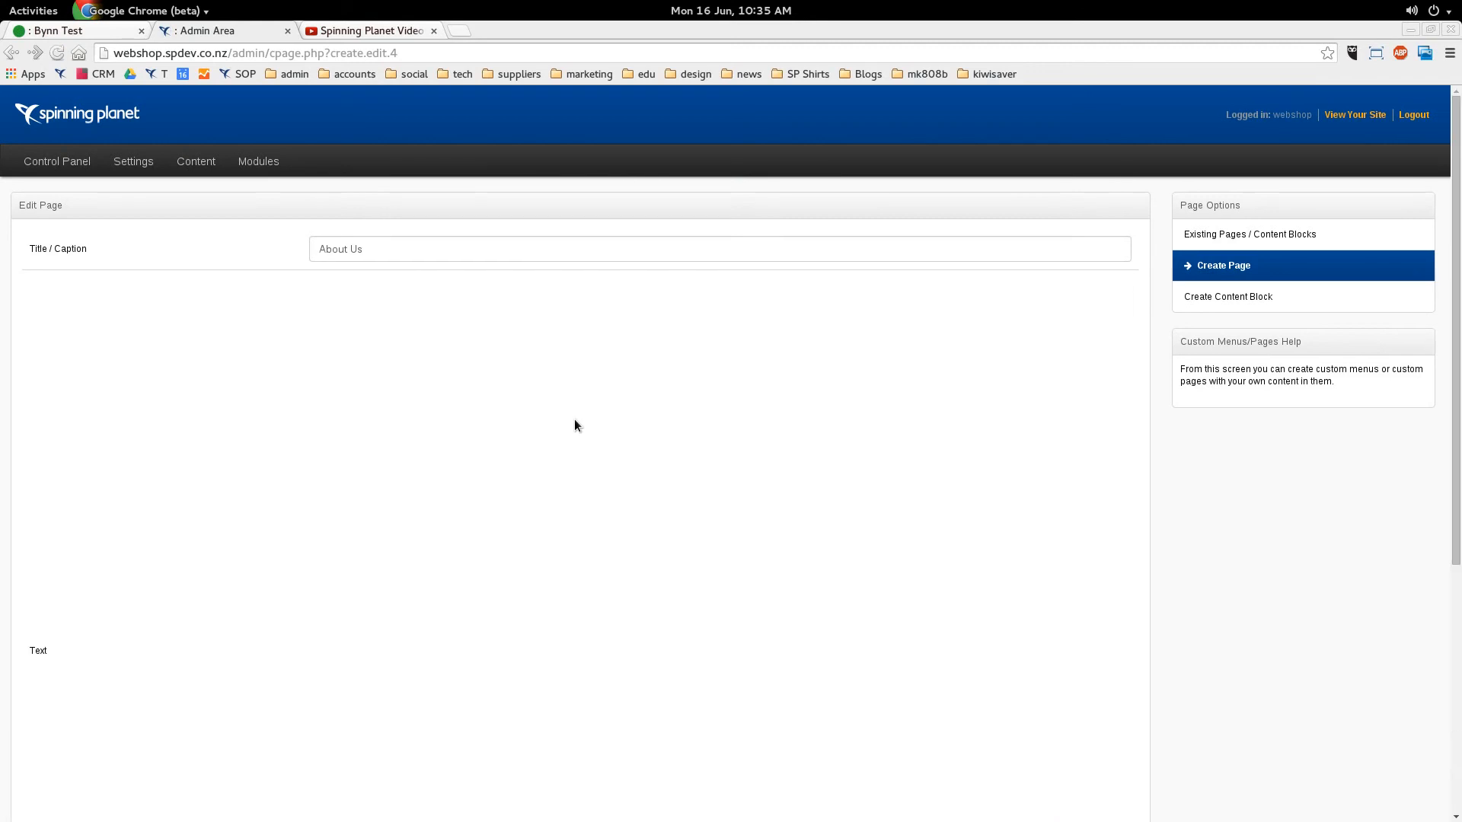
{"action": "scroll", "coordinate": [633, 421], "scroll_direction": "down", "scroll_amount": 2}
{"action": "scroll", "coordinate": [638, 421], "scroll_direction": "up", "scroll_amount": 2}
{"action": "left_click", "coordinate": [993, 399]}
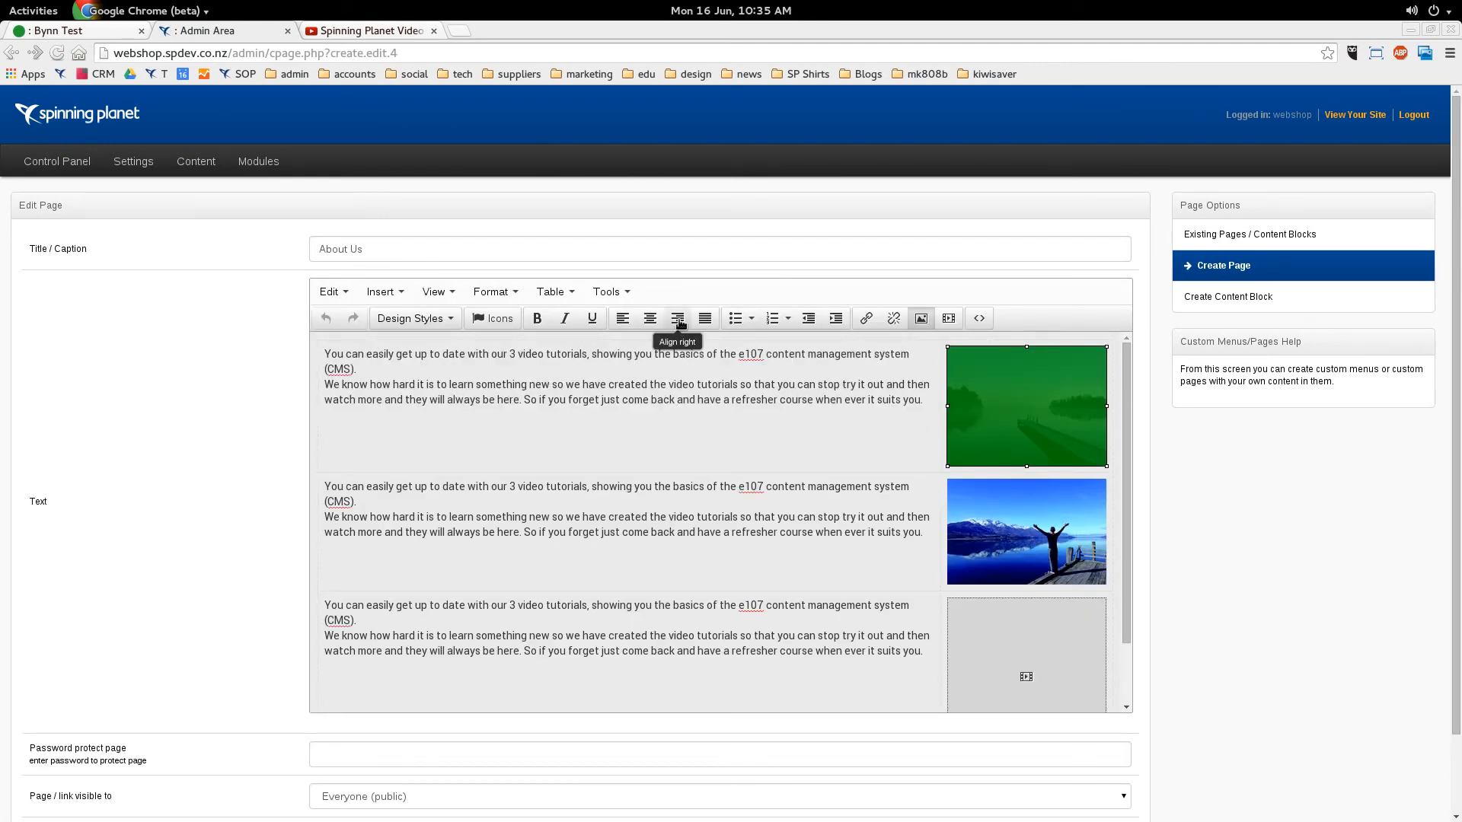
{"action": "left_click", "coordinate": [1069, 526]}
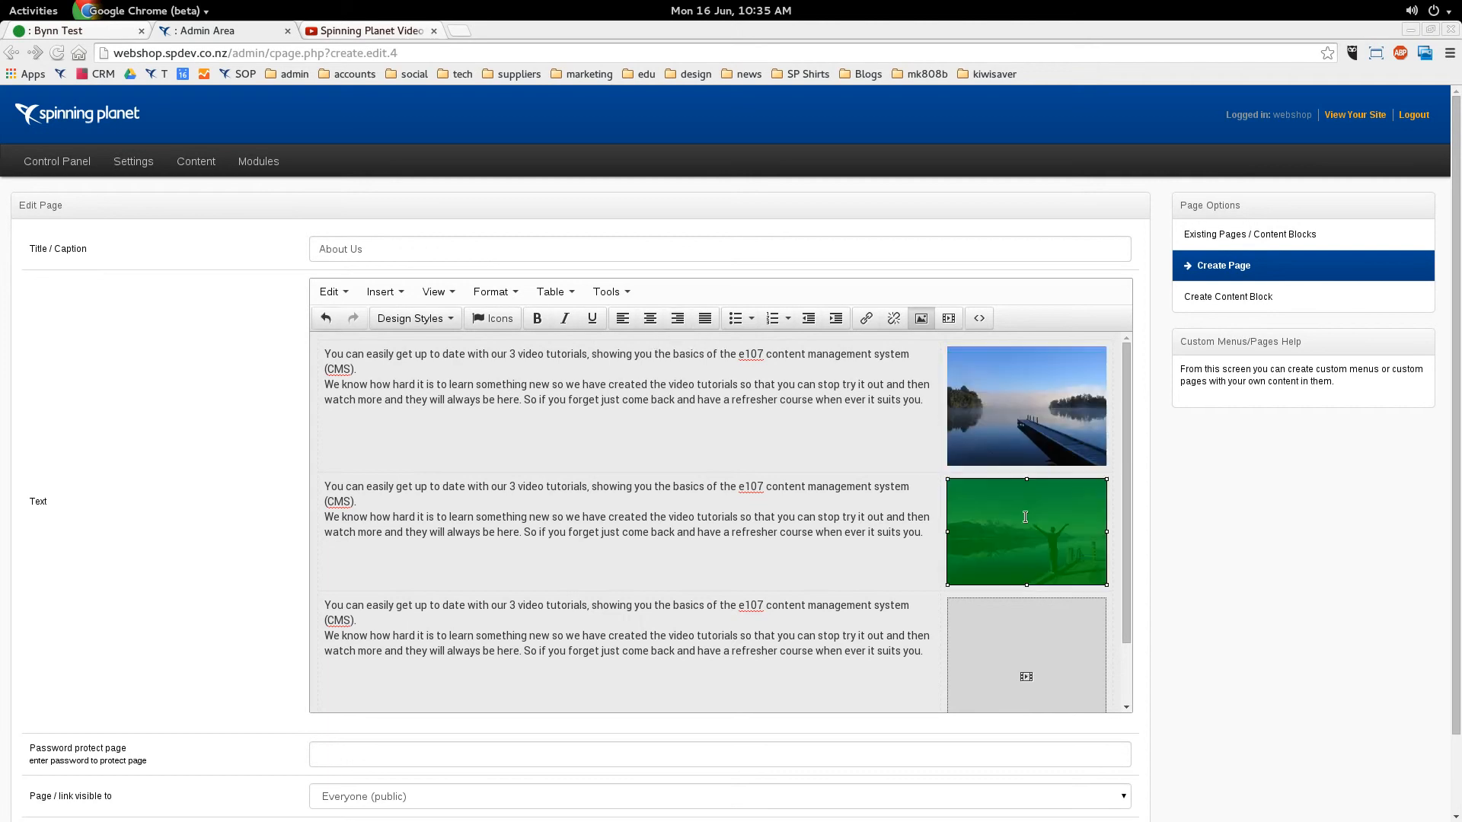
{"action": "left_click", "coordinate": [674, 318]}
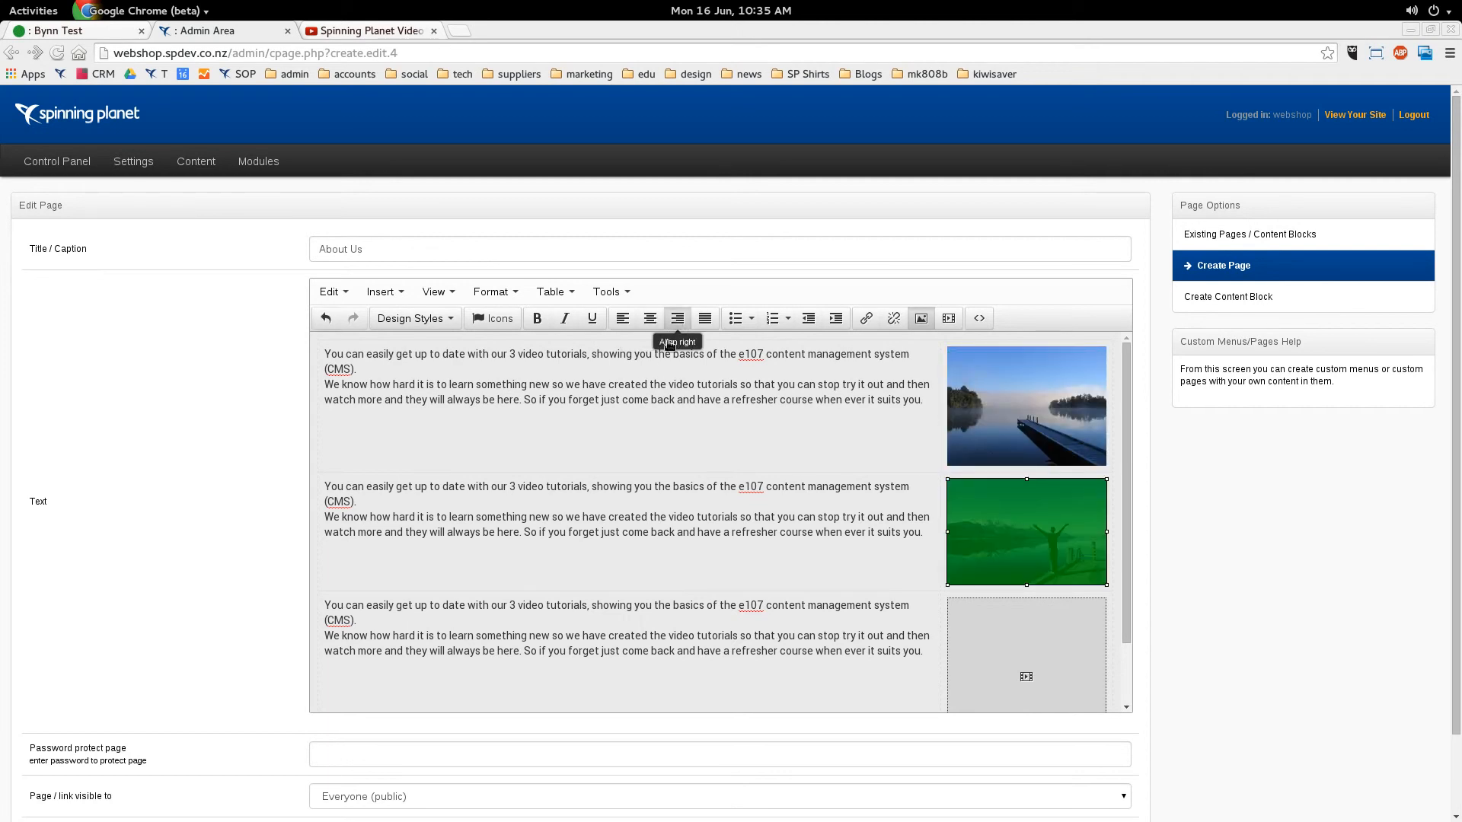
- Add a new table row after the third row containing the video
{"action": "scroll", "coordinate": [786, 548], "scroll_direction": "down", "scroll_amount": 1}
{"action": "scroll", "coordinate": [787, 548], "scroll_direction": "down", "scroll_amount": 3}
{"action": "left_click", "coordinate": [764, 516]}
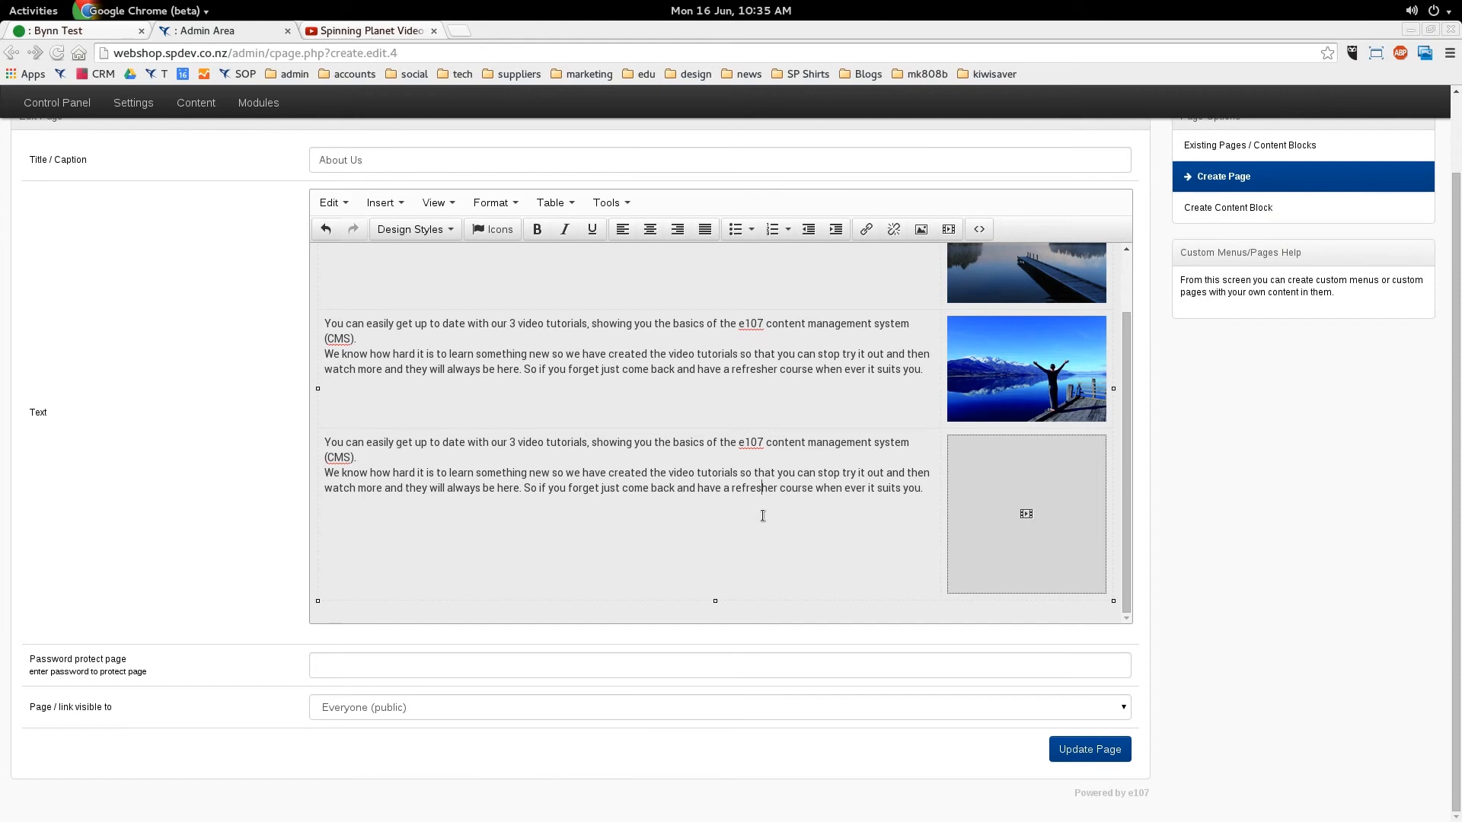
{"action": "right_click", "coordinate": [761, 516]}
{"action": "left_click", "coordinate": [724, 503]}
{"action": "left_click", "coordinate": [550, 203]}
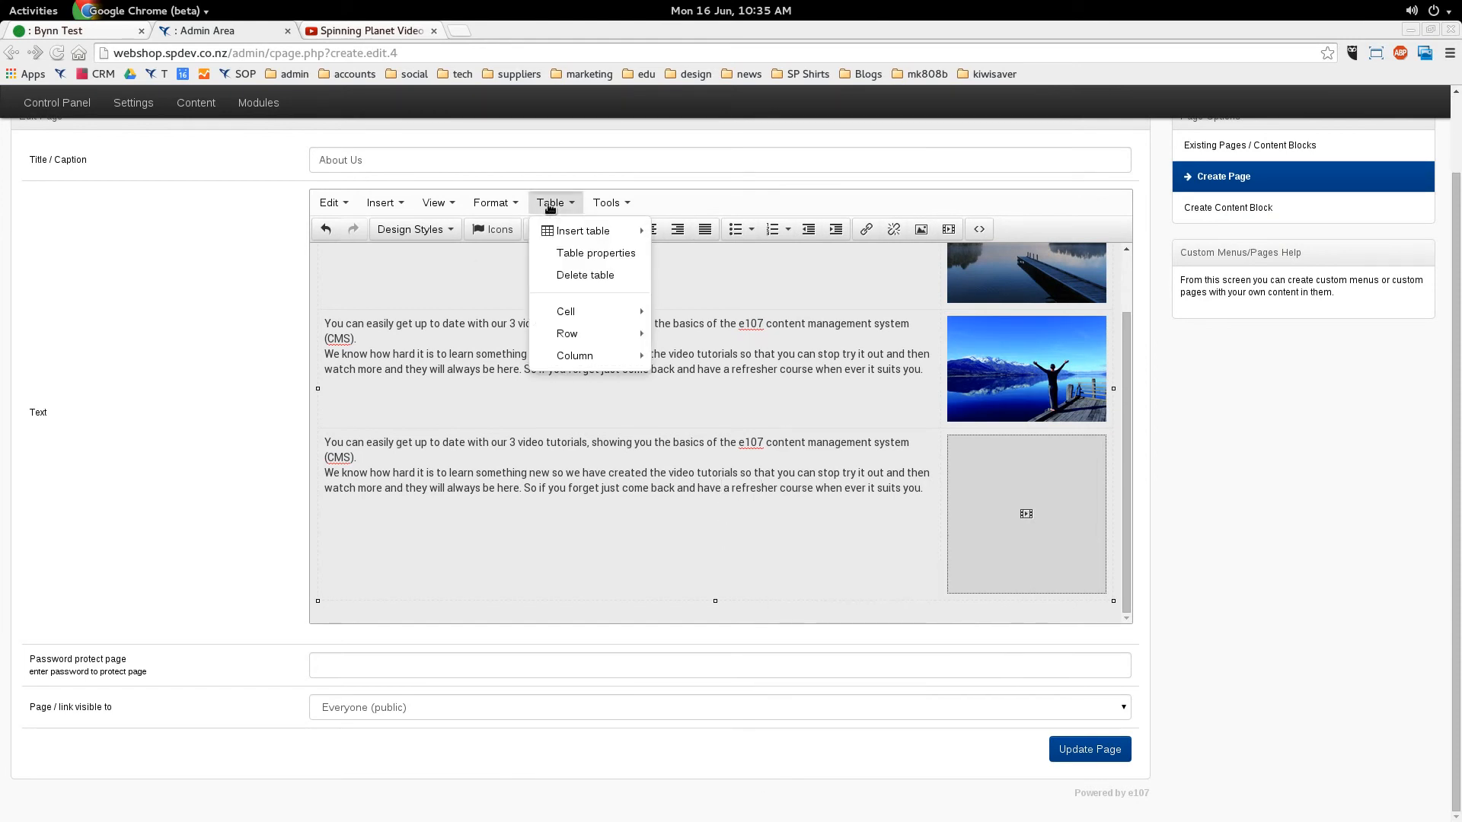
{"action": "mouse_move", "coordinate": [568, 333]}
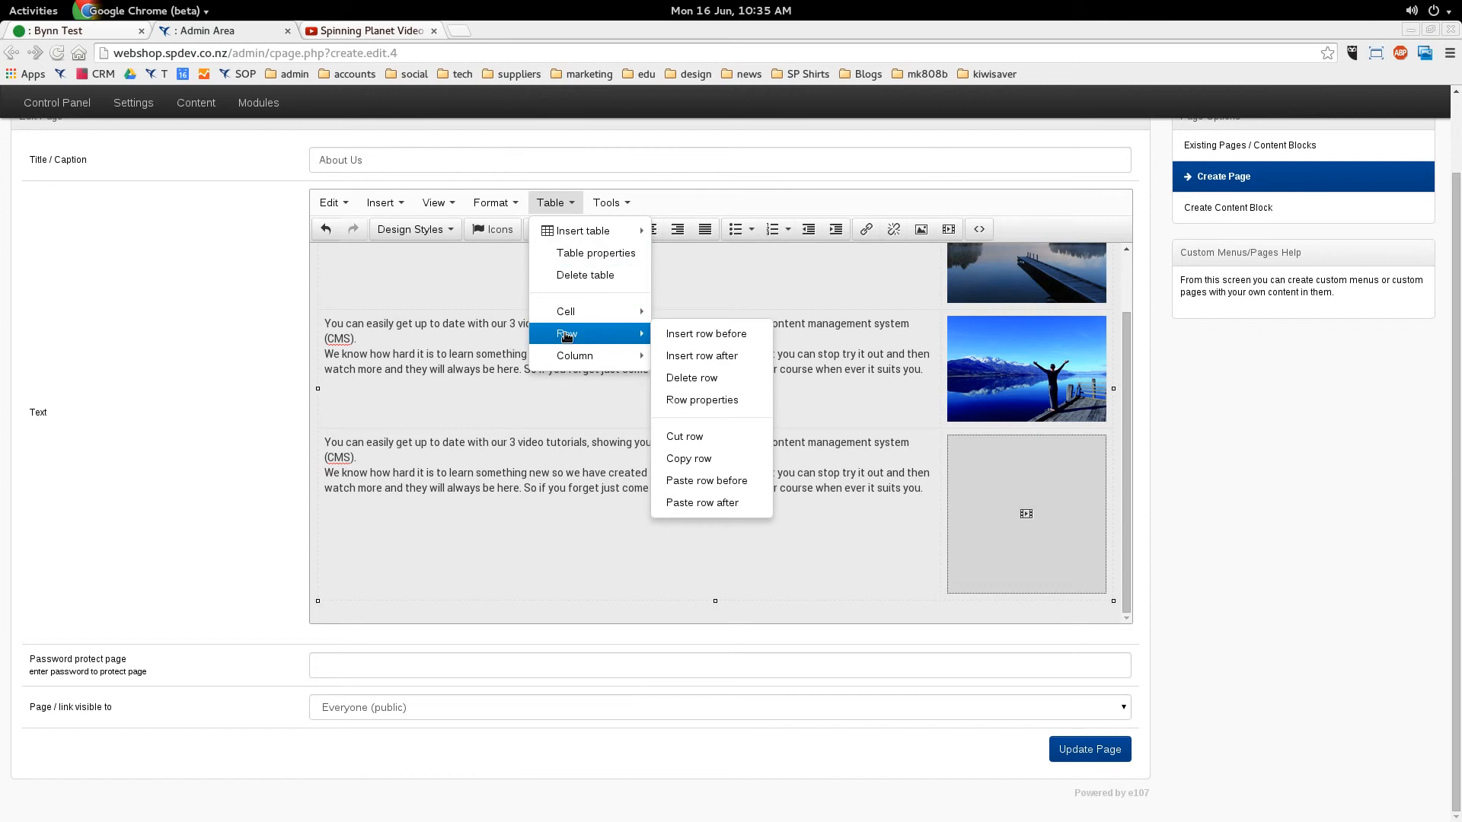
{"action": "left_click", "coordinate": [711, 356]}
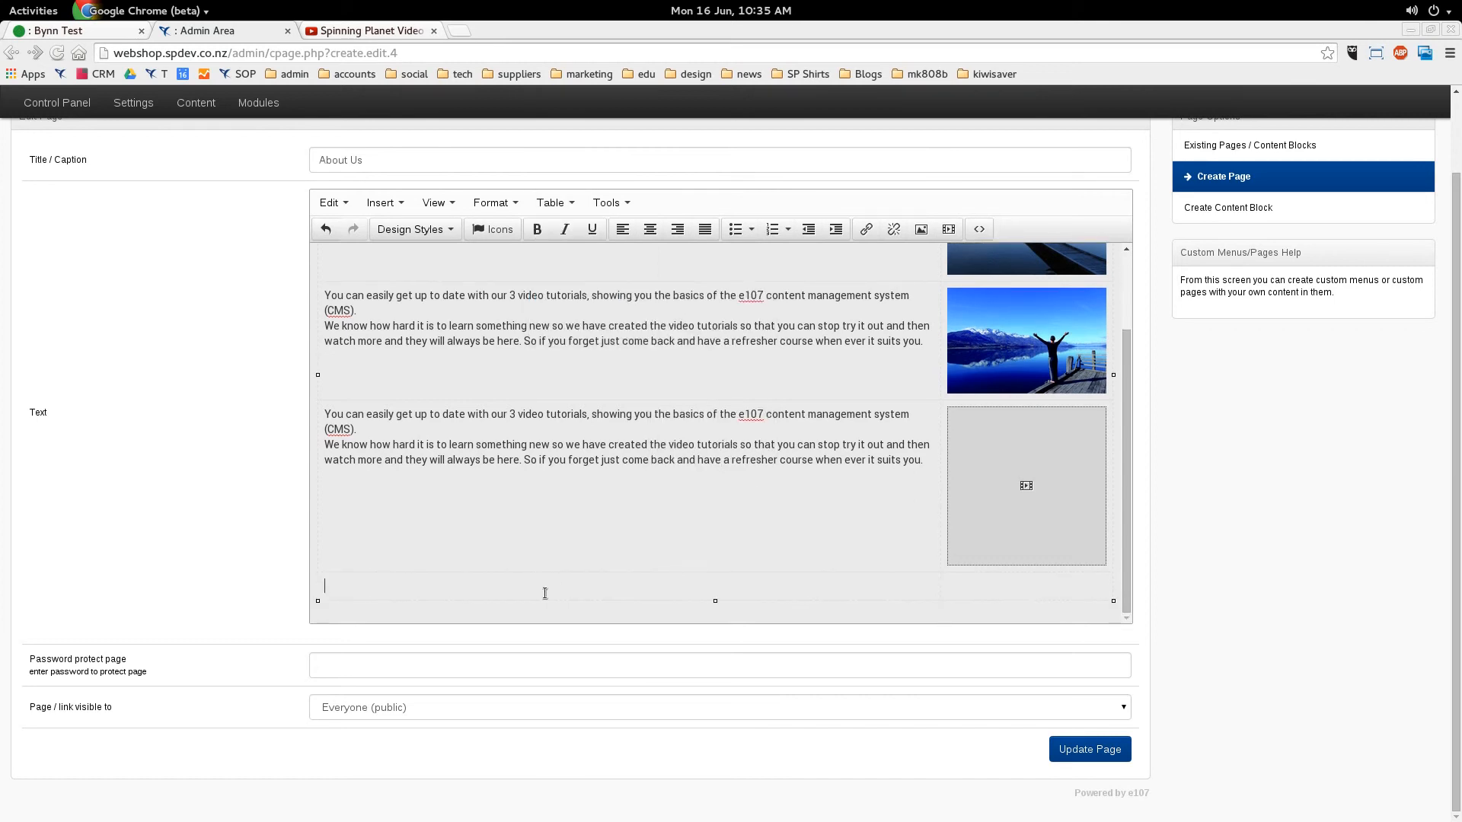
- Enter "Click here to view PDF" in the new row's left cell and start inserting a link on that text
{"action": "type", "text": "Click here to view PDF."}
{"action": "key", "text": "ctrl+shift+Left"}
{"action": "key", "text": "ctrl+shift+Left"}
{"action": "key", "text": "ctrl+shift+Left"}
{"action": "key", "text": "ctrl+shift+Left"}
{"action": "key", "text": "ctrl+shift+Left"}
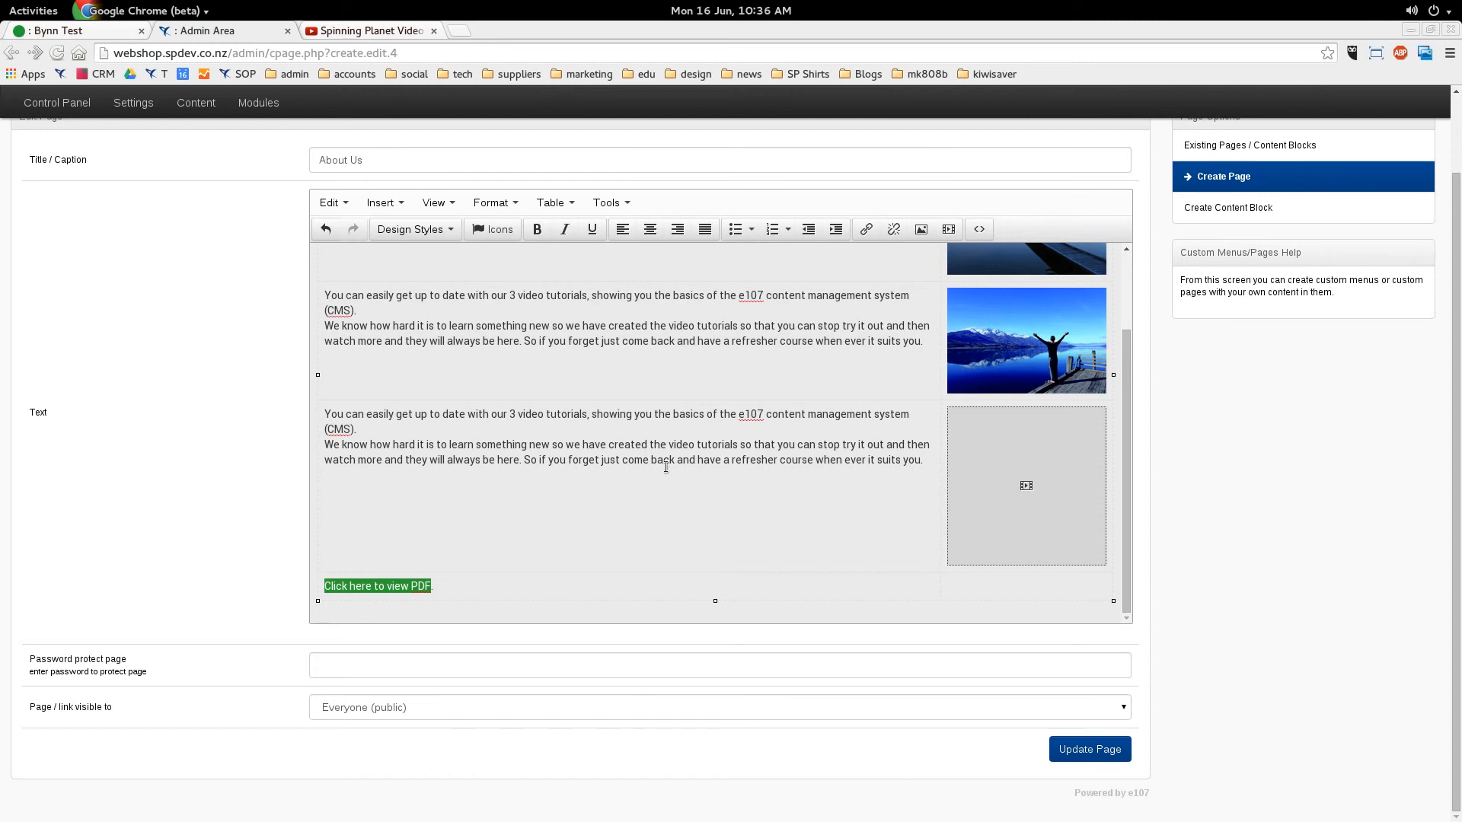
{"action": "left_click", "coordinate": [867, 230]}
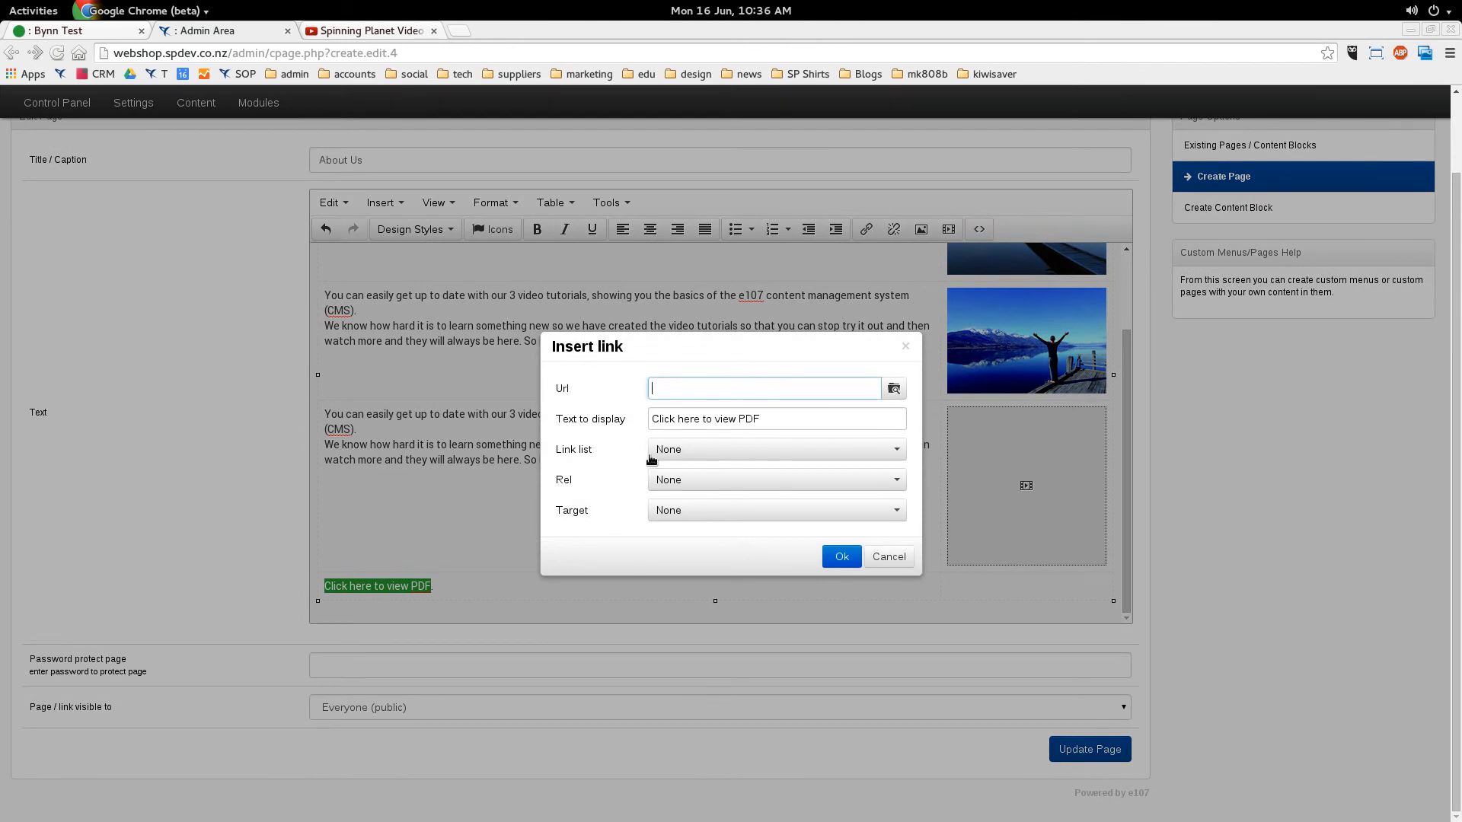
{"action": "left_click", "coordinate": [682, 452]}
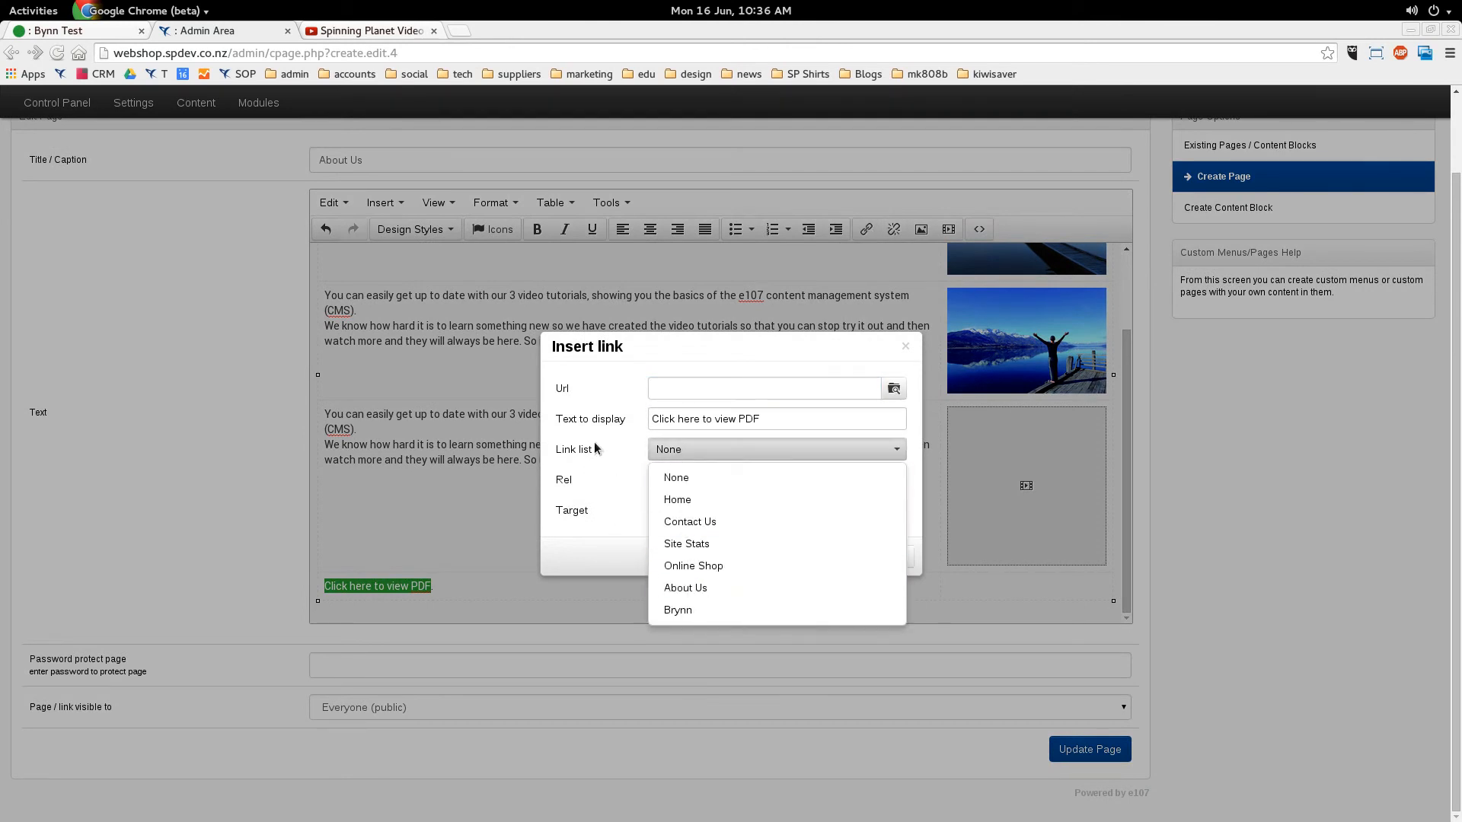
{"action": "left_click", "coordinate": [621, 450]}
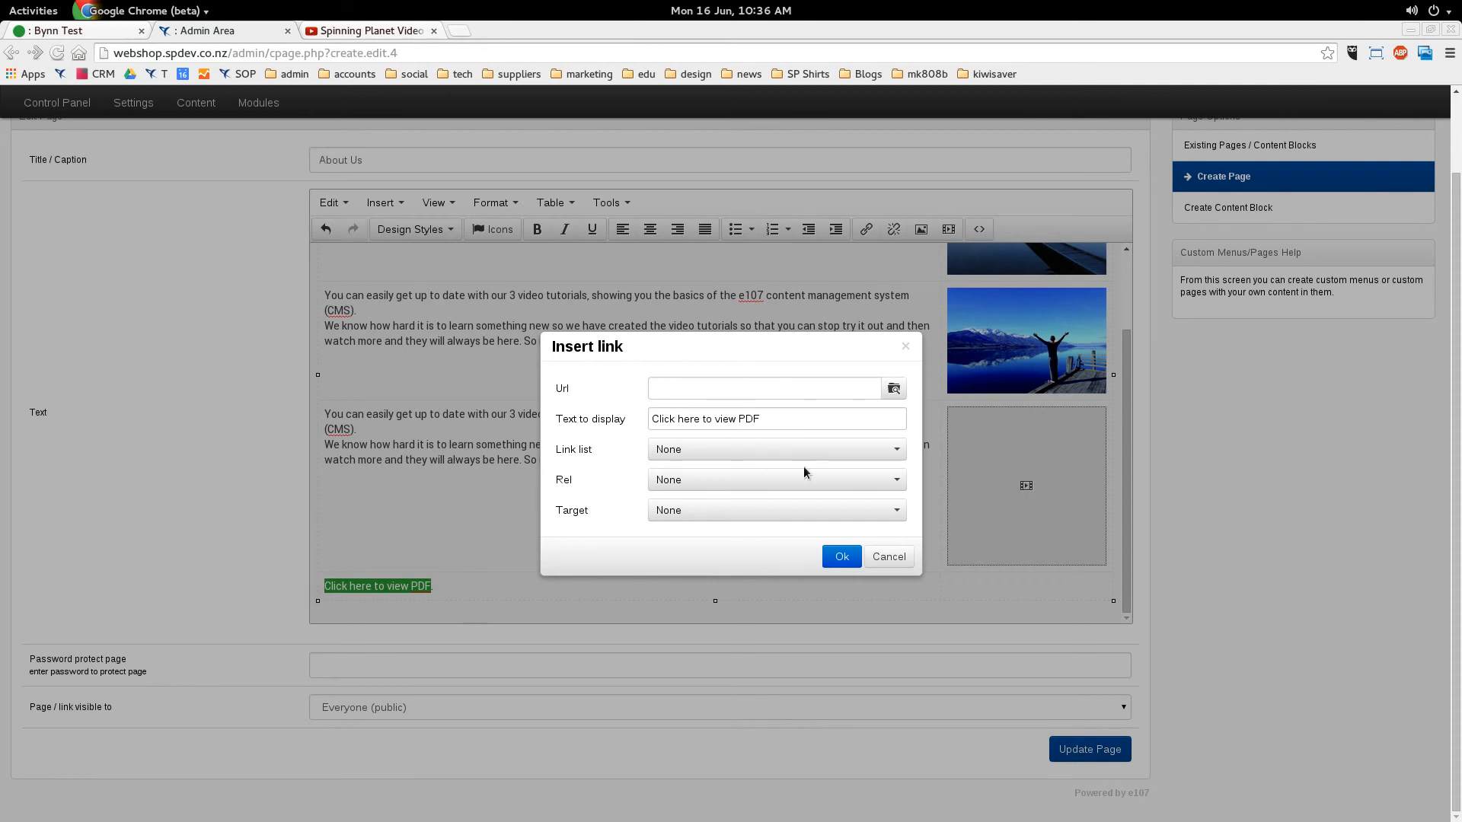
- Upload "03 - Free Wireless Proposal.pdf" from Documents to the custom folder in the link's file manager
{"action": "left_click", "coordinate": [899, 390]}
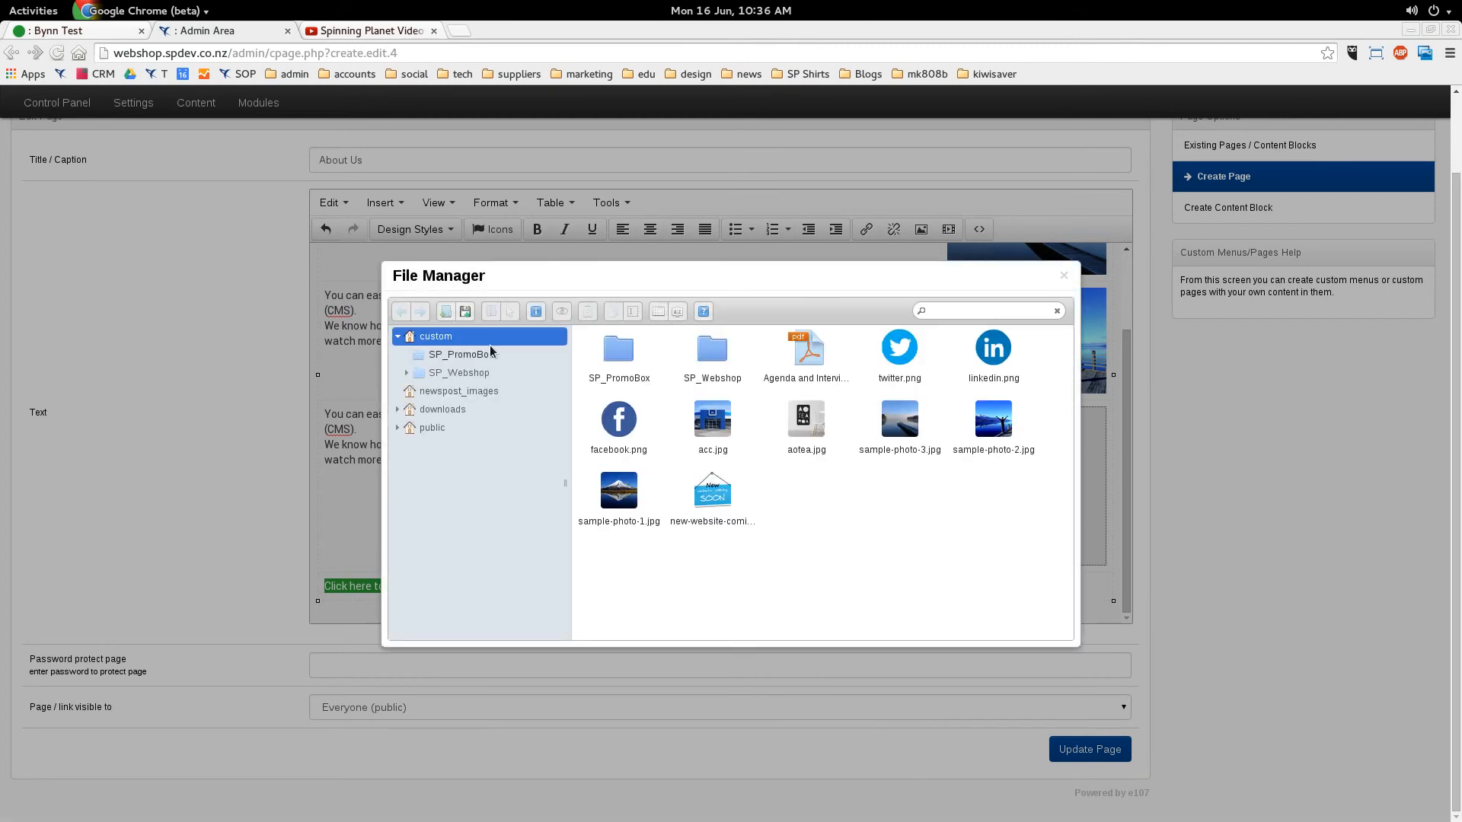
{"action": "left_click", "coordinate": [465, 312]}
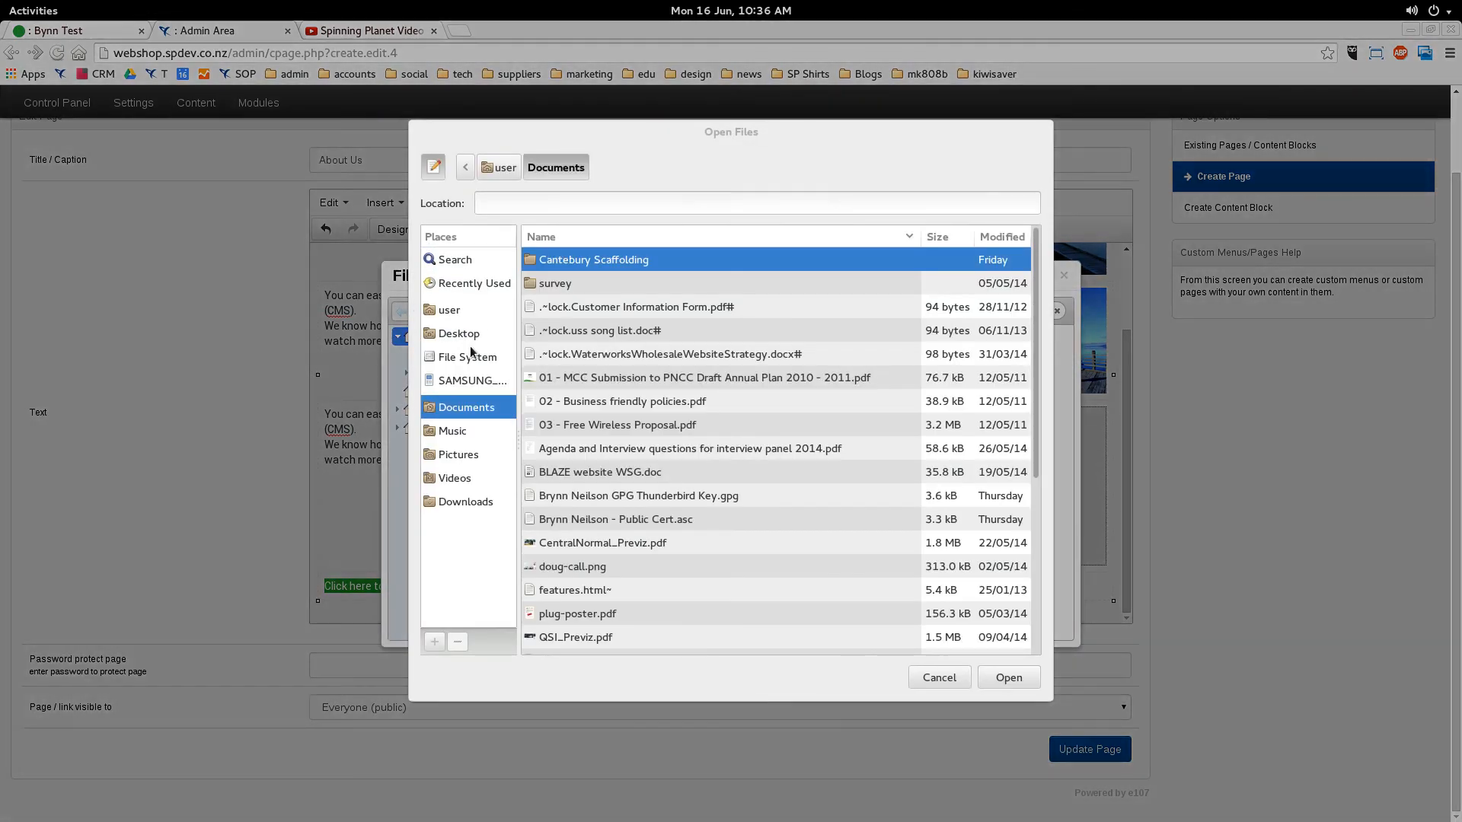
{"action": "left_click", "coordinate": [610, 430]}
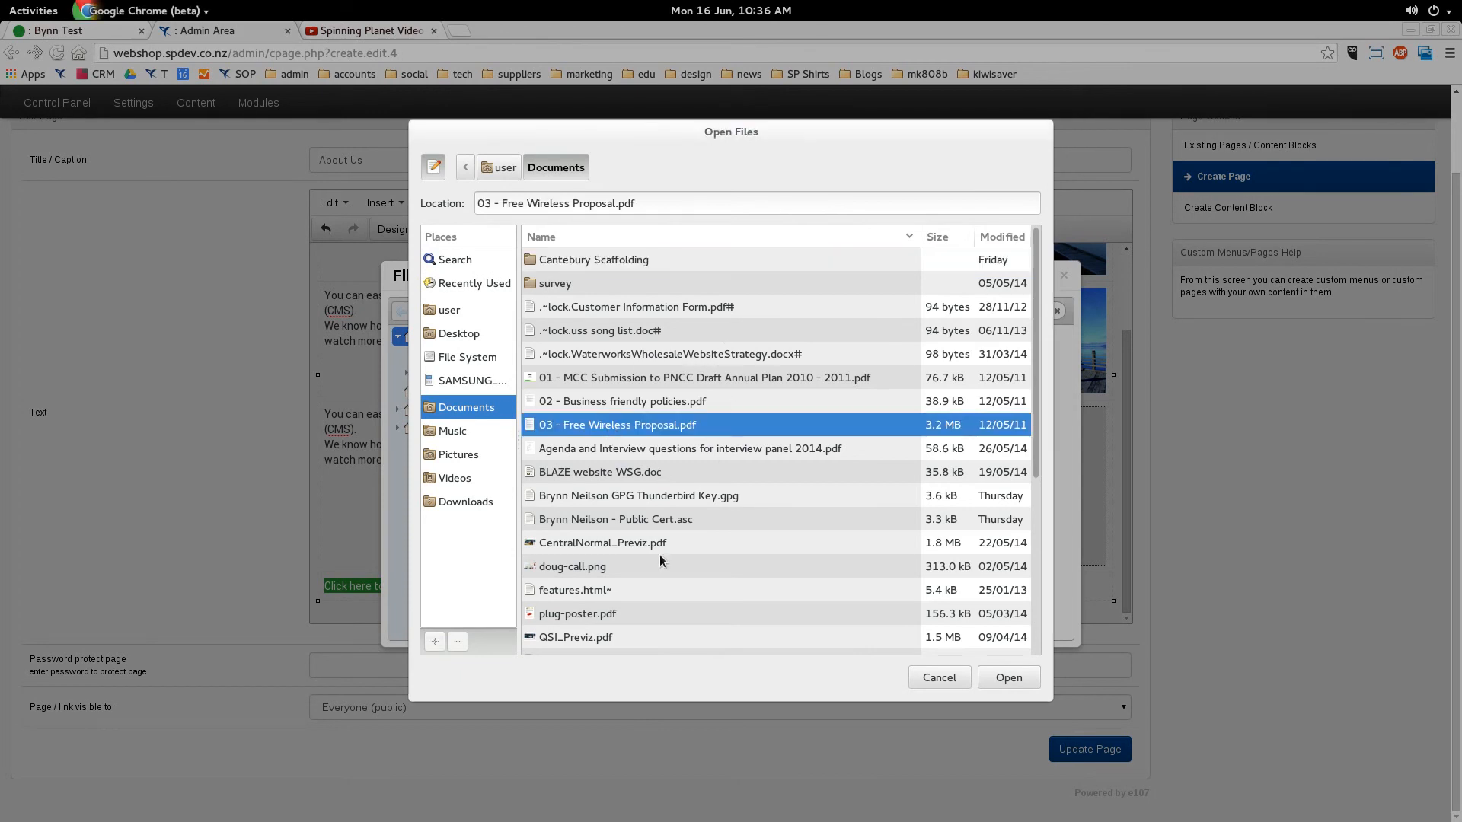
{"action": "left_click", "coordinate": [1017, 678]}
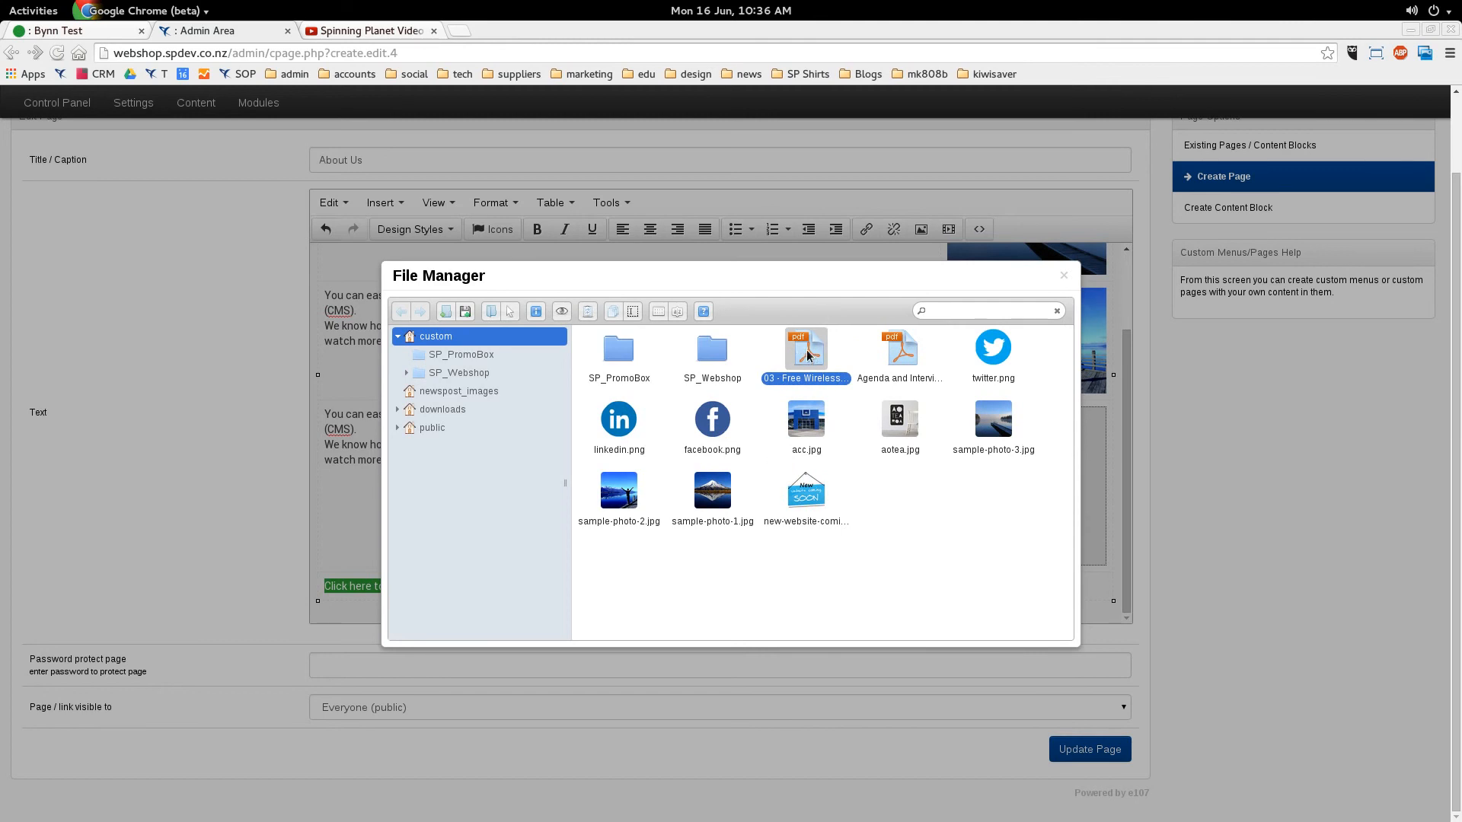
- Link the "Click here to view PDF" text to "03 - Free Wireless Proposal.pdf", opening in a new window, and update the page
{"action": "double_click", "coordinate": [807, 350]}
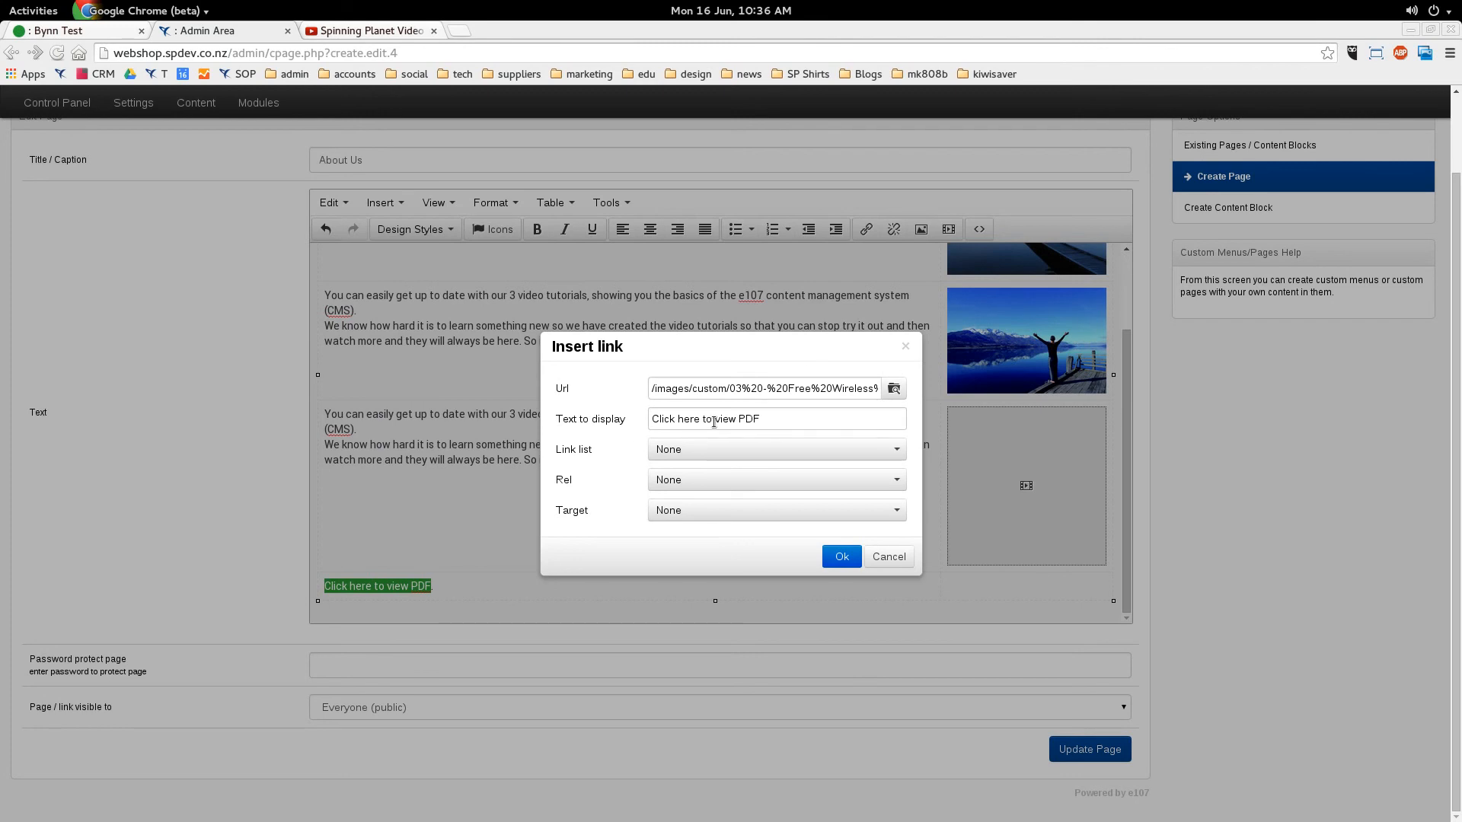
{"action": "left_click", "coordinate": [712, 513]}
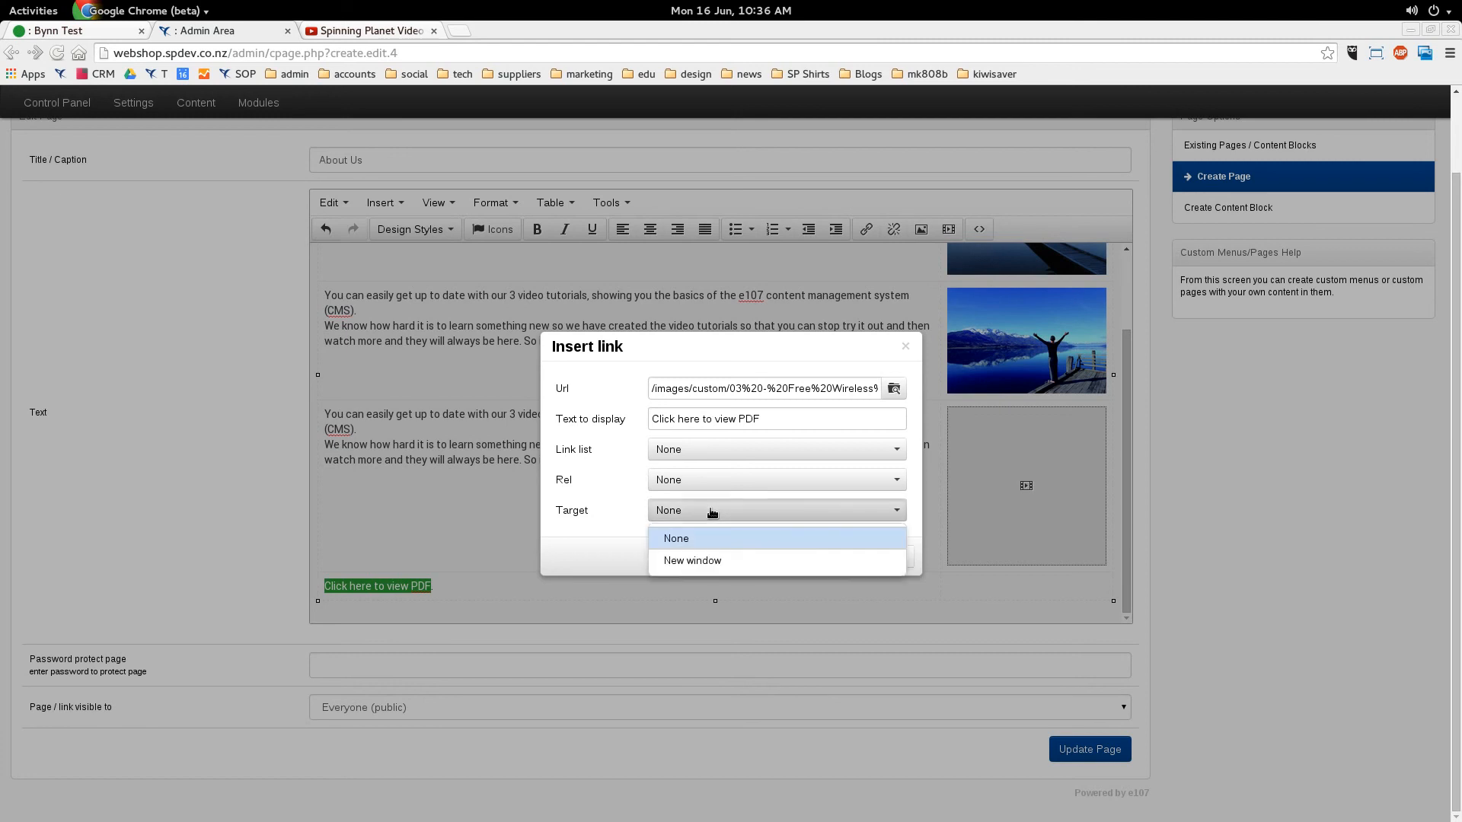
{"action": "left_click", "coordinate": [702, 561]}
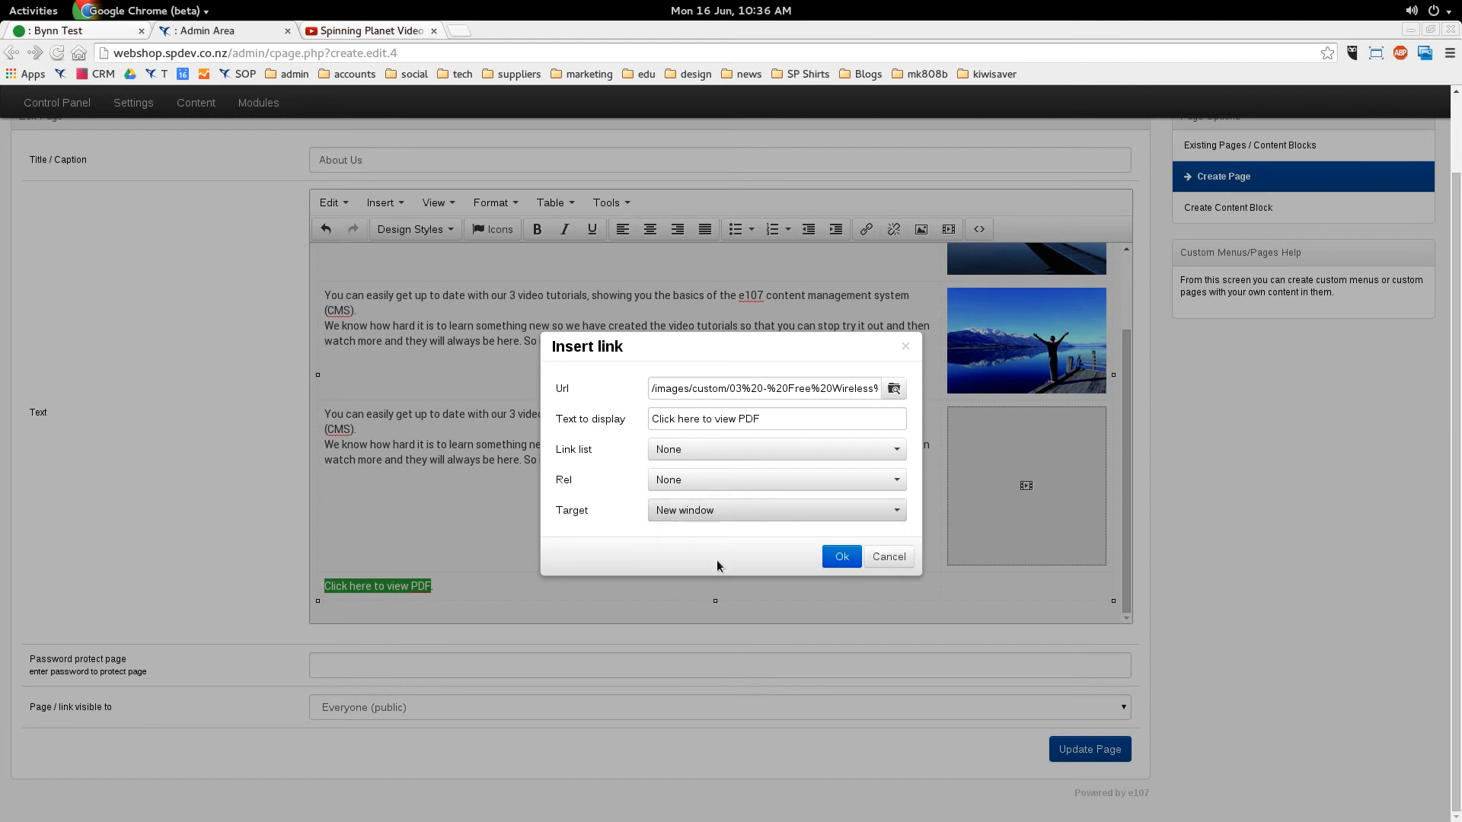
{"action": "left_click", "coordinate": [842, 560]}
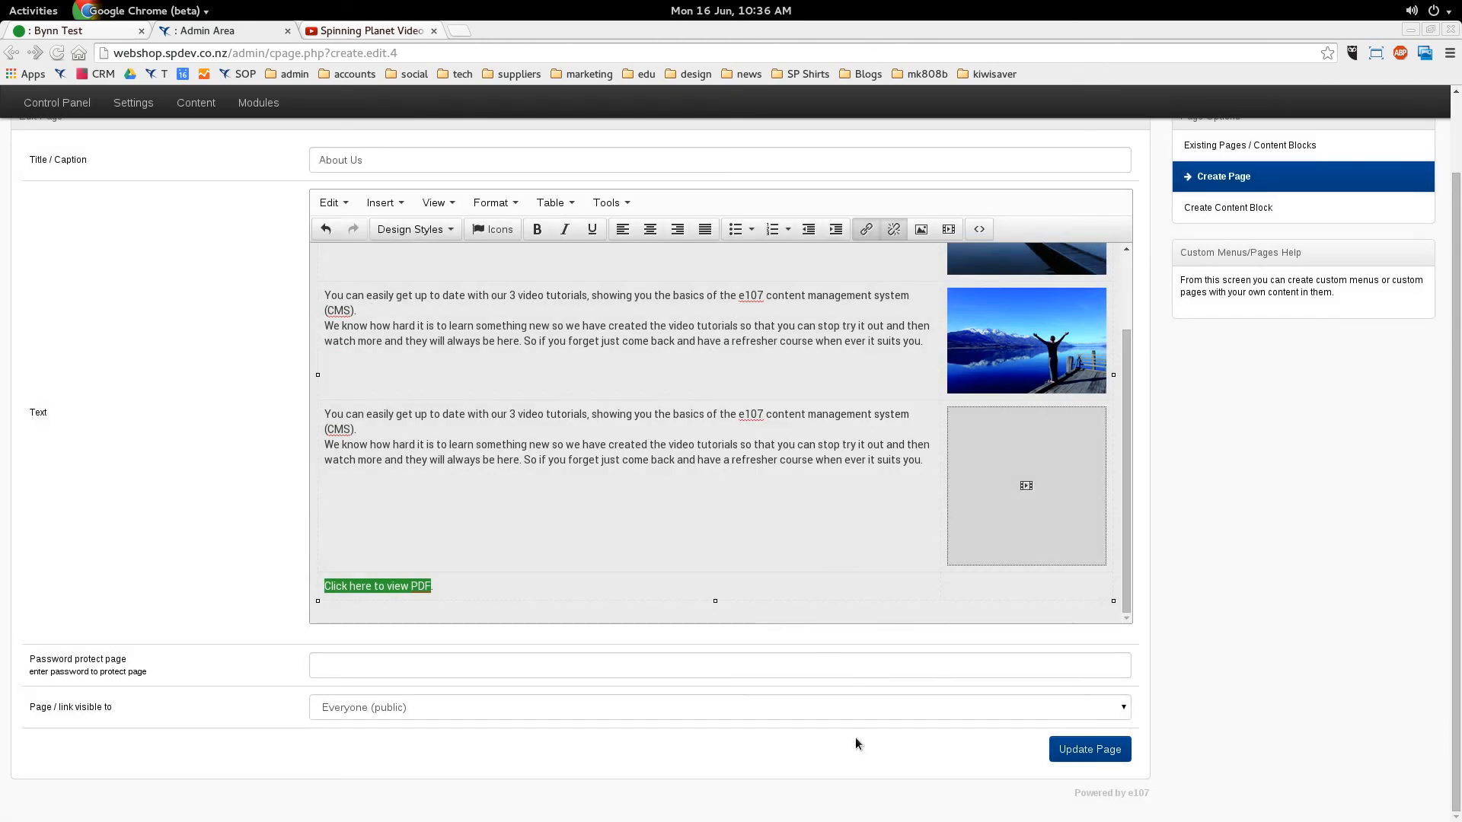
{"action": "left_click", "coordinate": [1078, 747]}
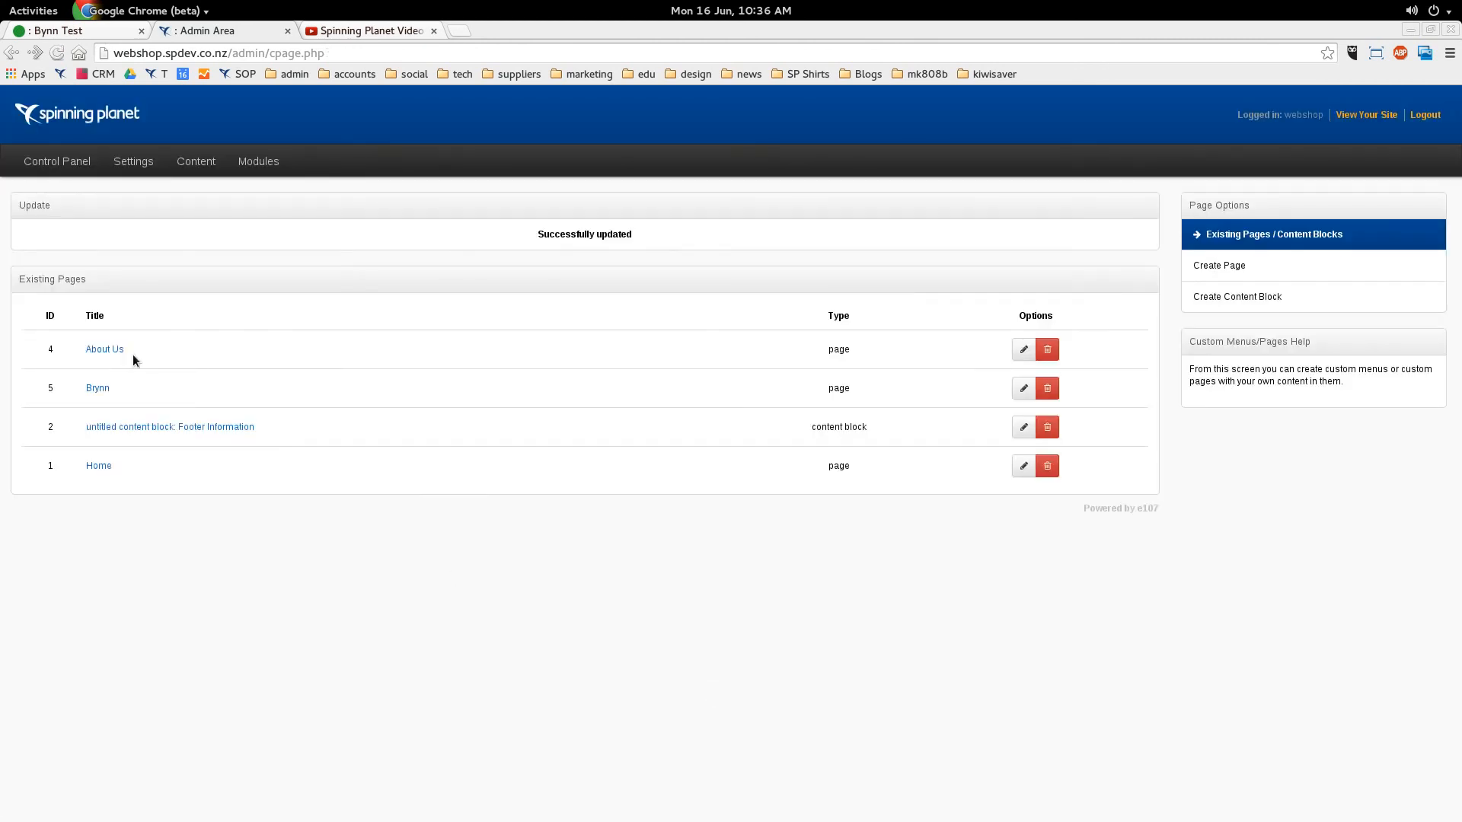
- View the published About Us page, open its PDF link to check it, and return to the page
{"action": "left_click", "coordinate": [107, 350]}
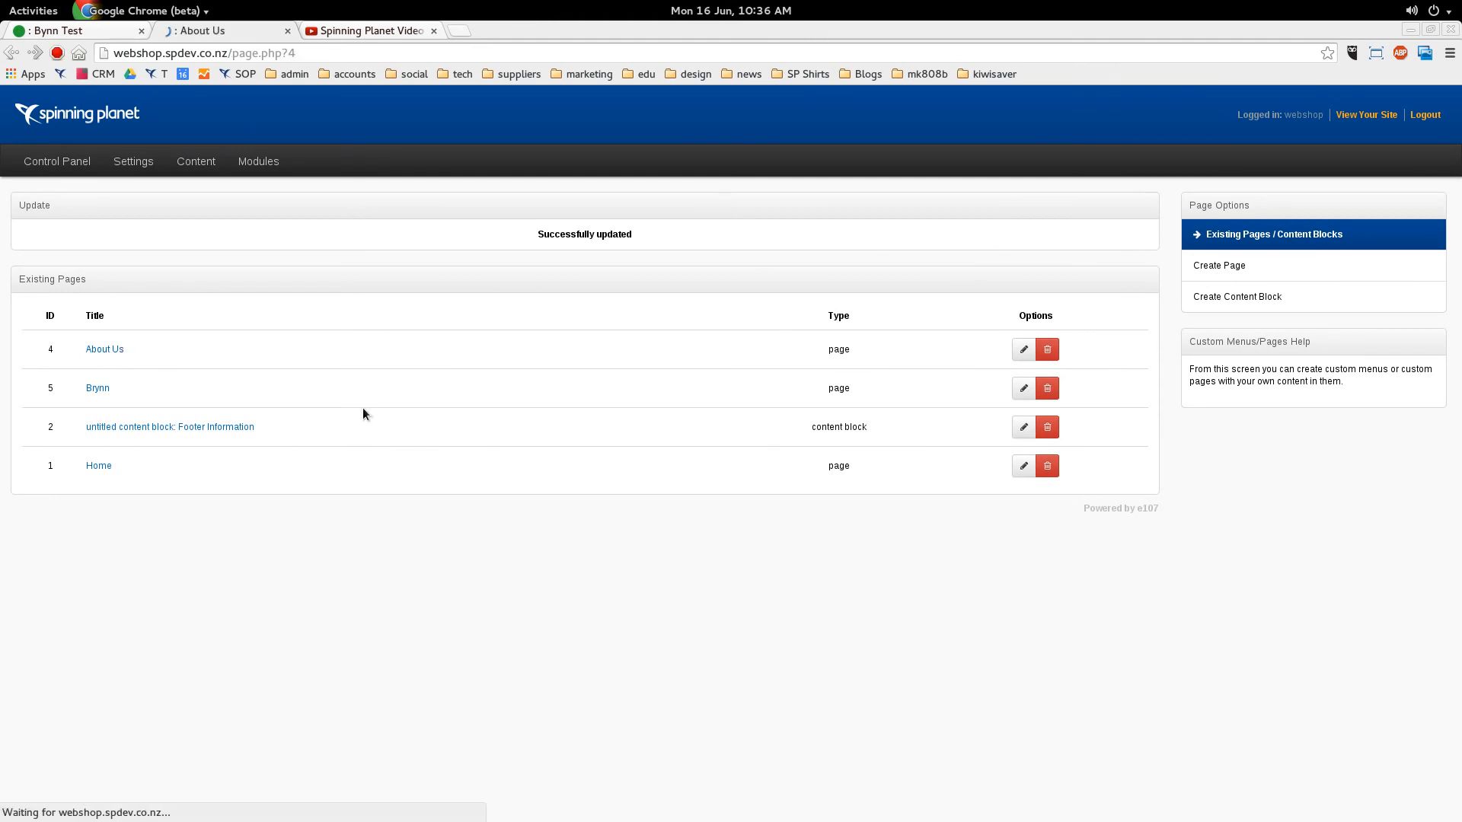
{"action": "scroll", "coordinate": [410, 478], "scroll_direction": "down", "scroll_amount": 5}
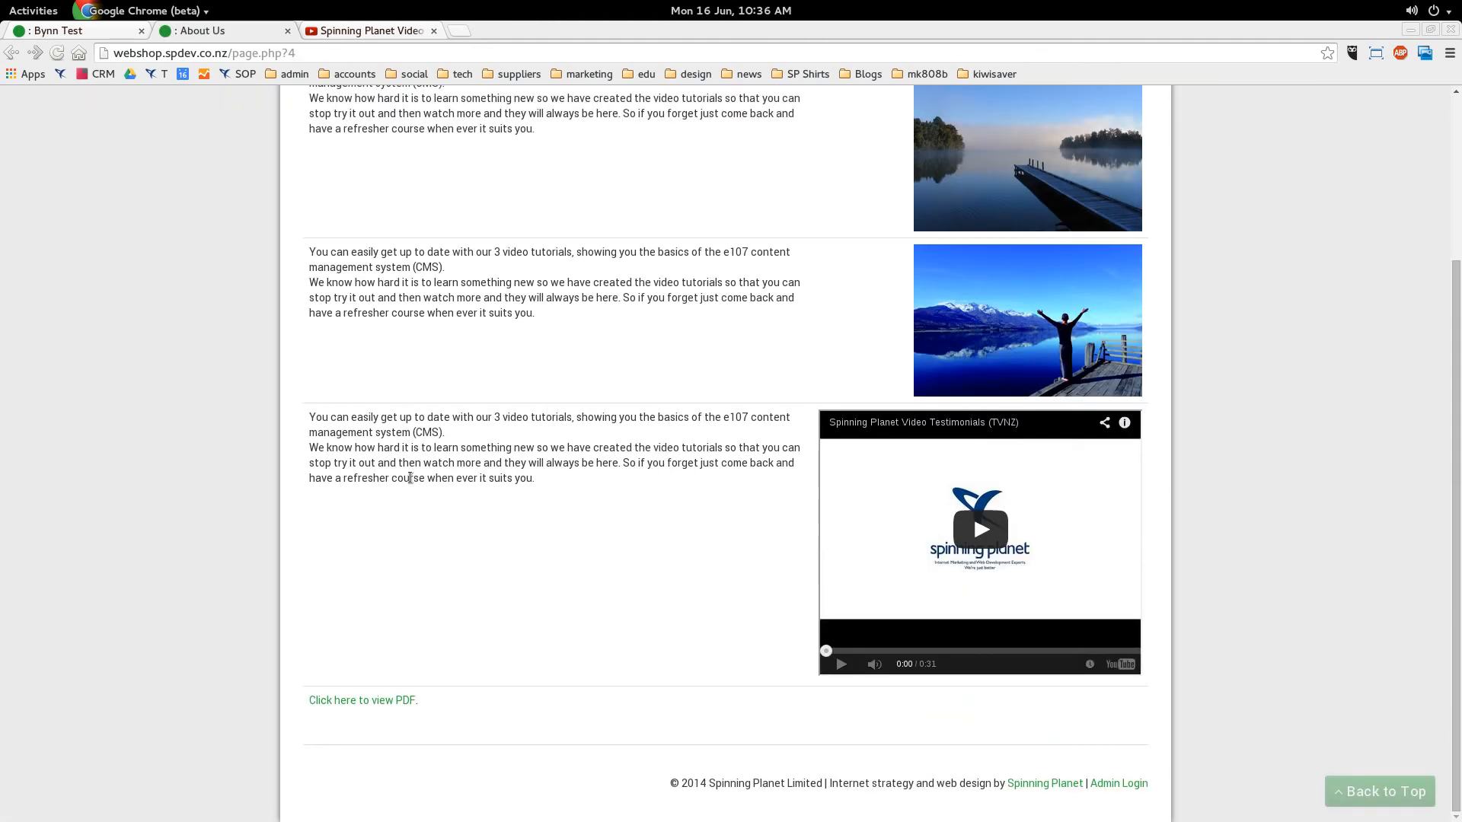
{"action": "left_click", "coordinate": [383, 702]}
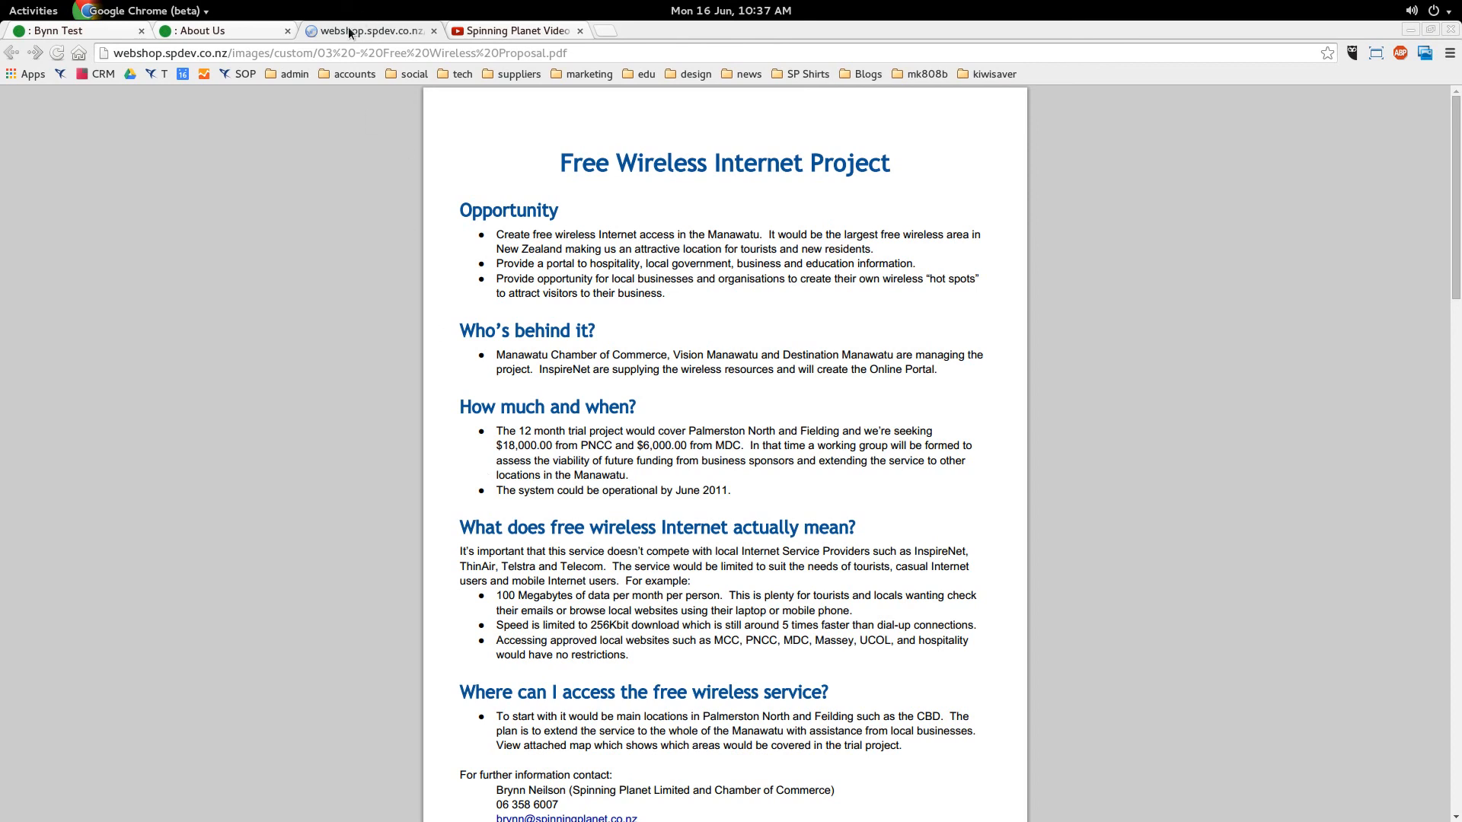
{"action": "left_click", "coordinate": [253, 34]}
{"action": "key", "text": "alt+Tab"}
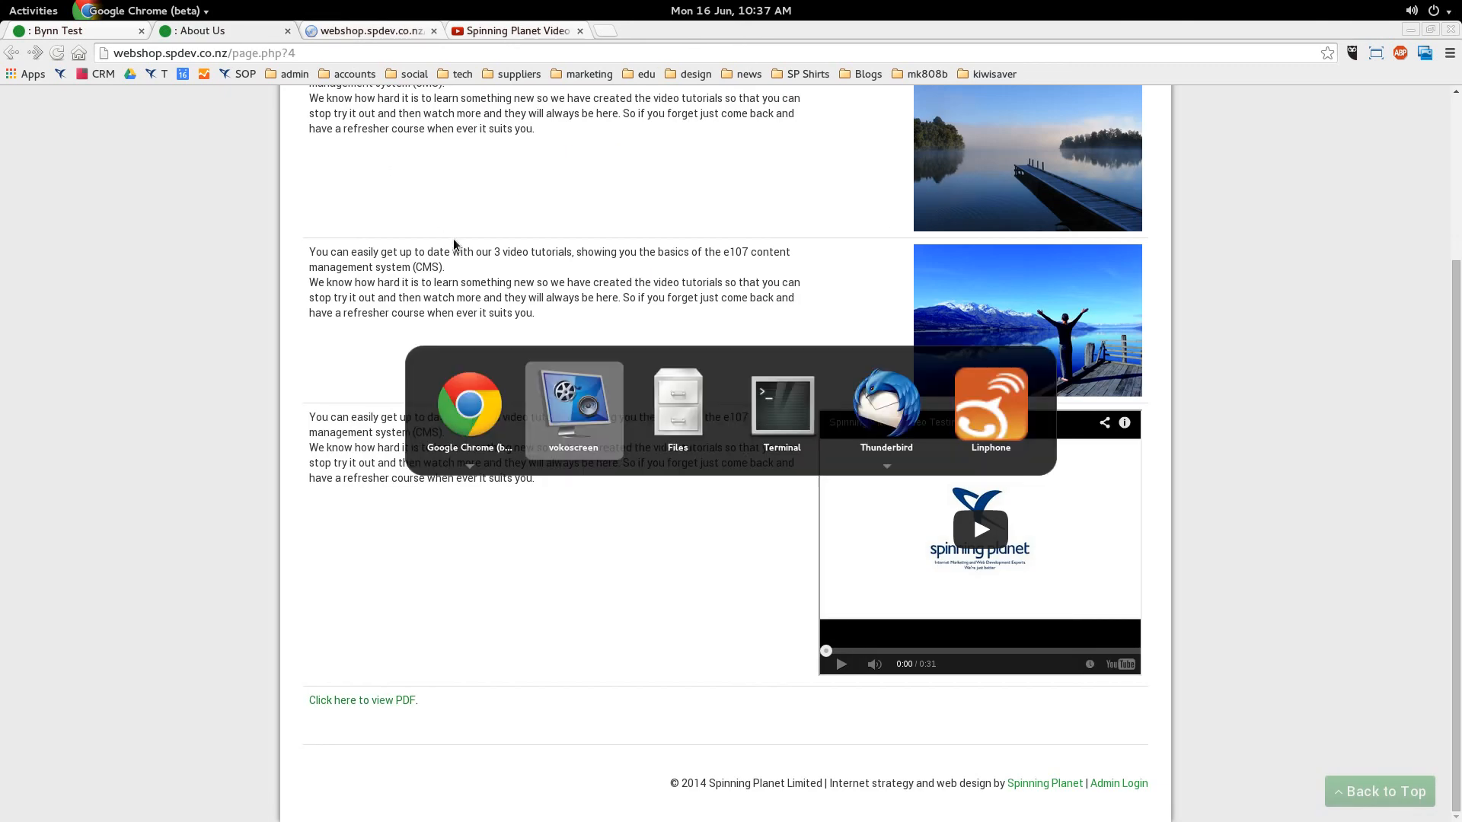